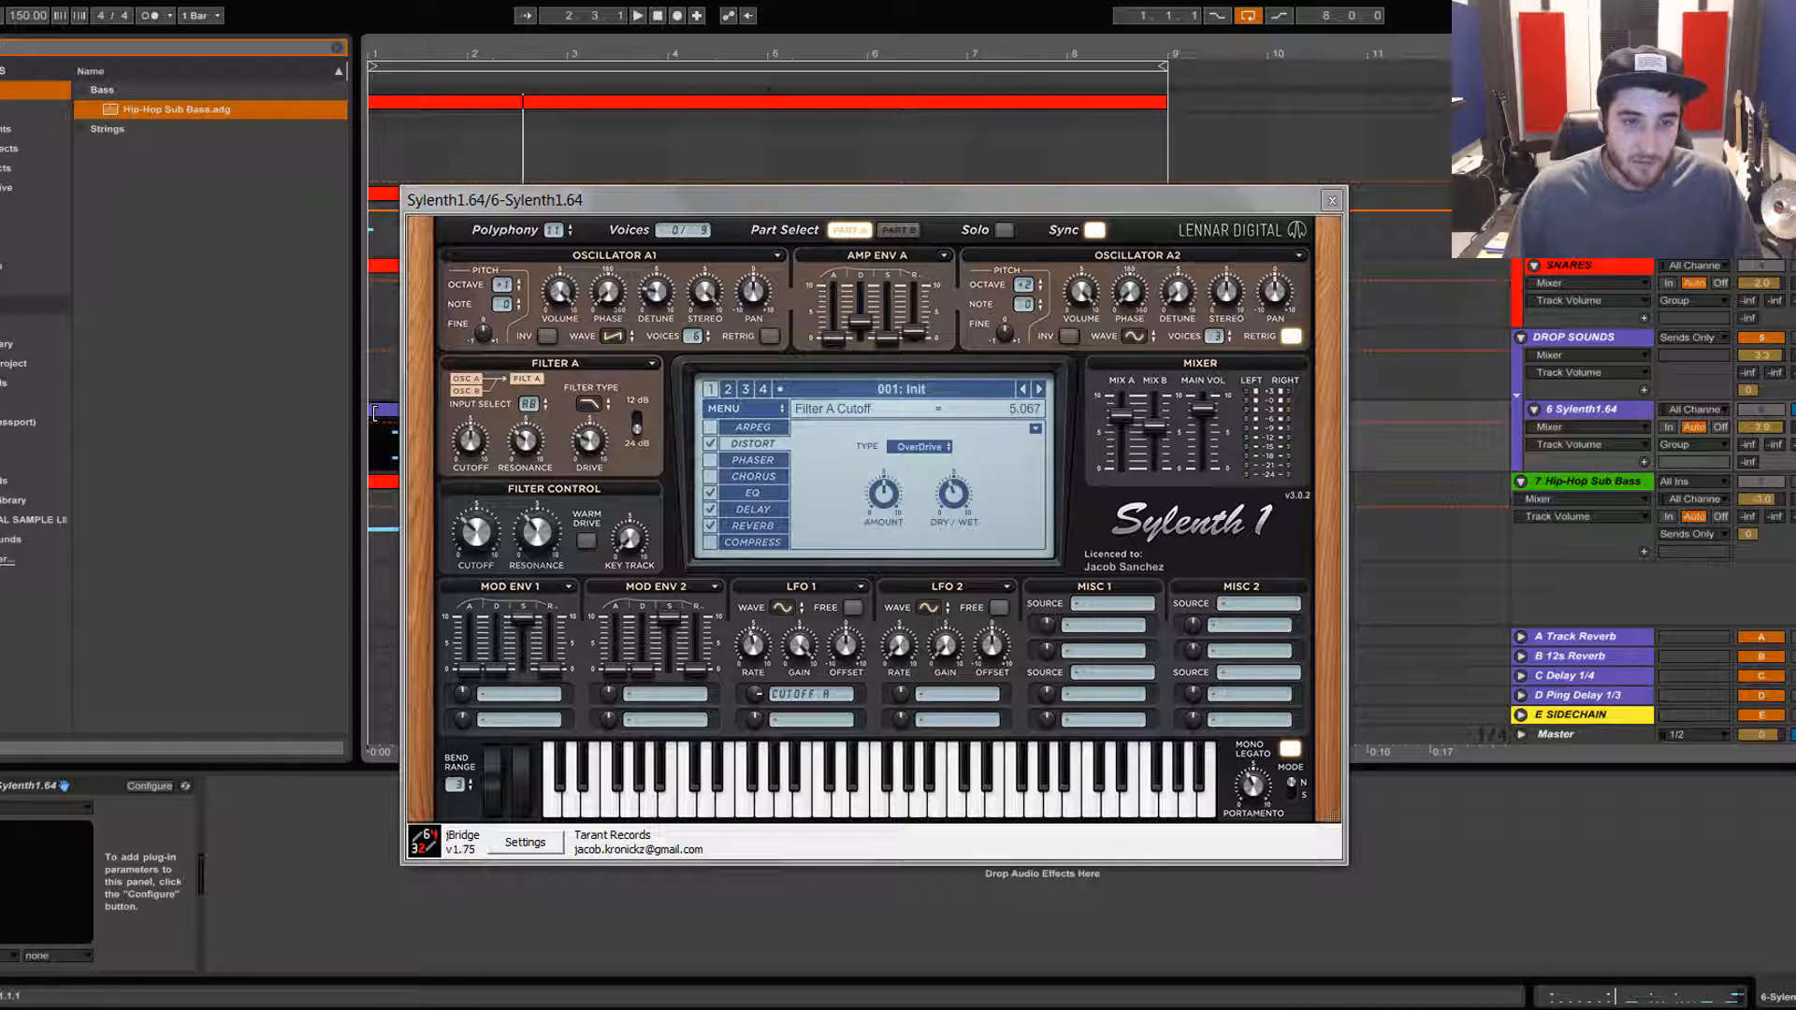
Step: Open the Hip-Hop Sub Bass clip in the note editor and play it back with the synth open
double_click(379, 412)
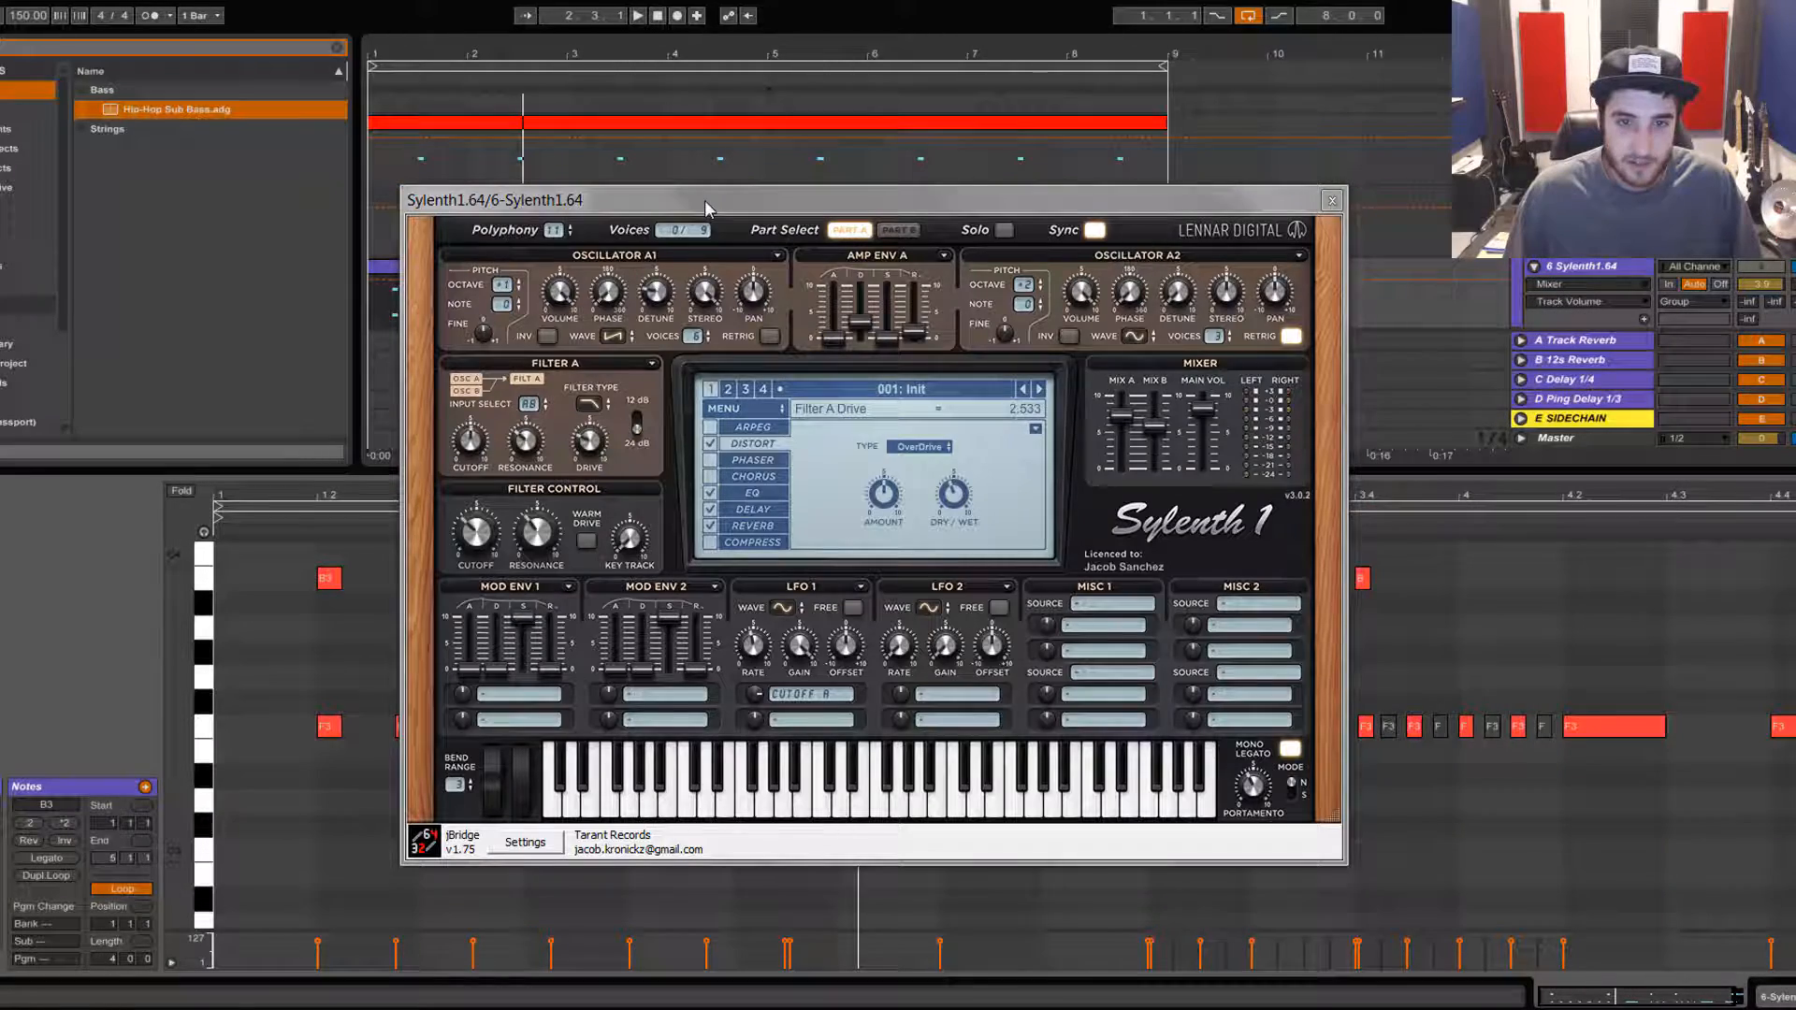
drag(454, 199, 741, 179)
key(space)
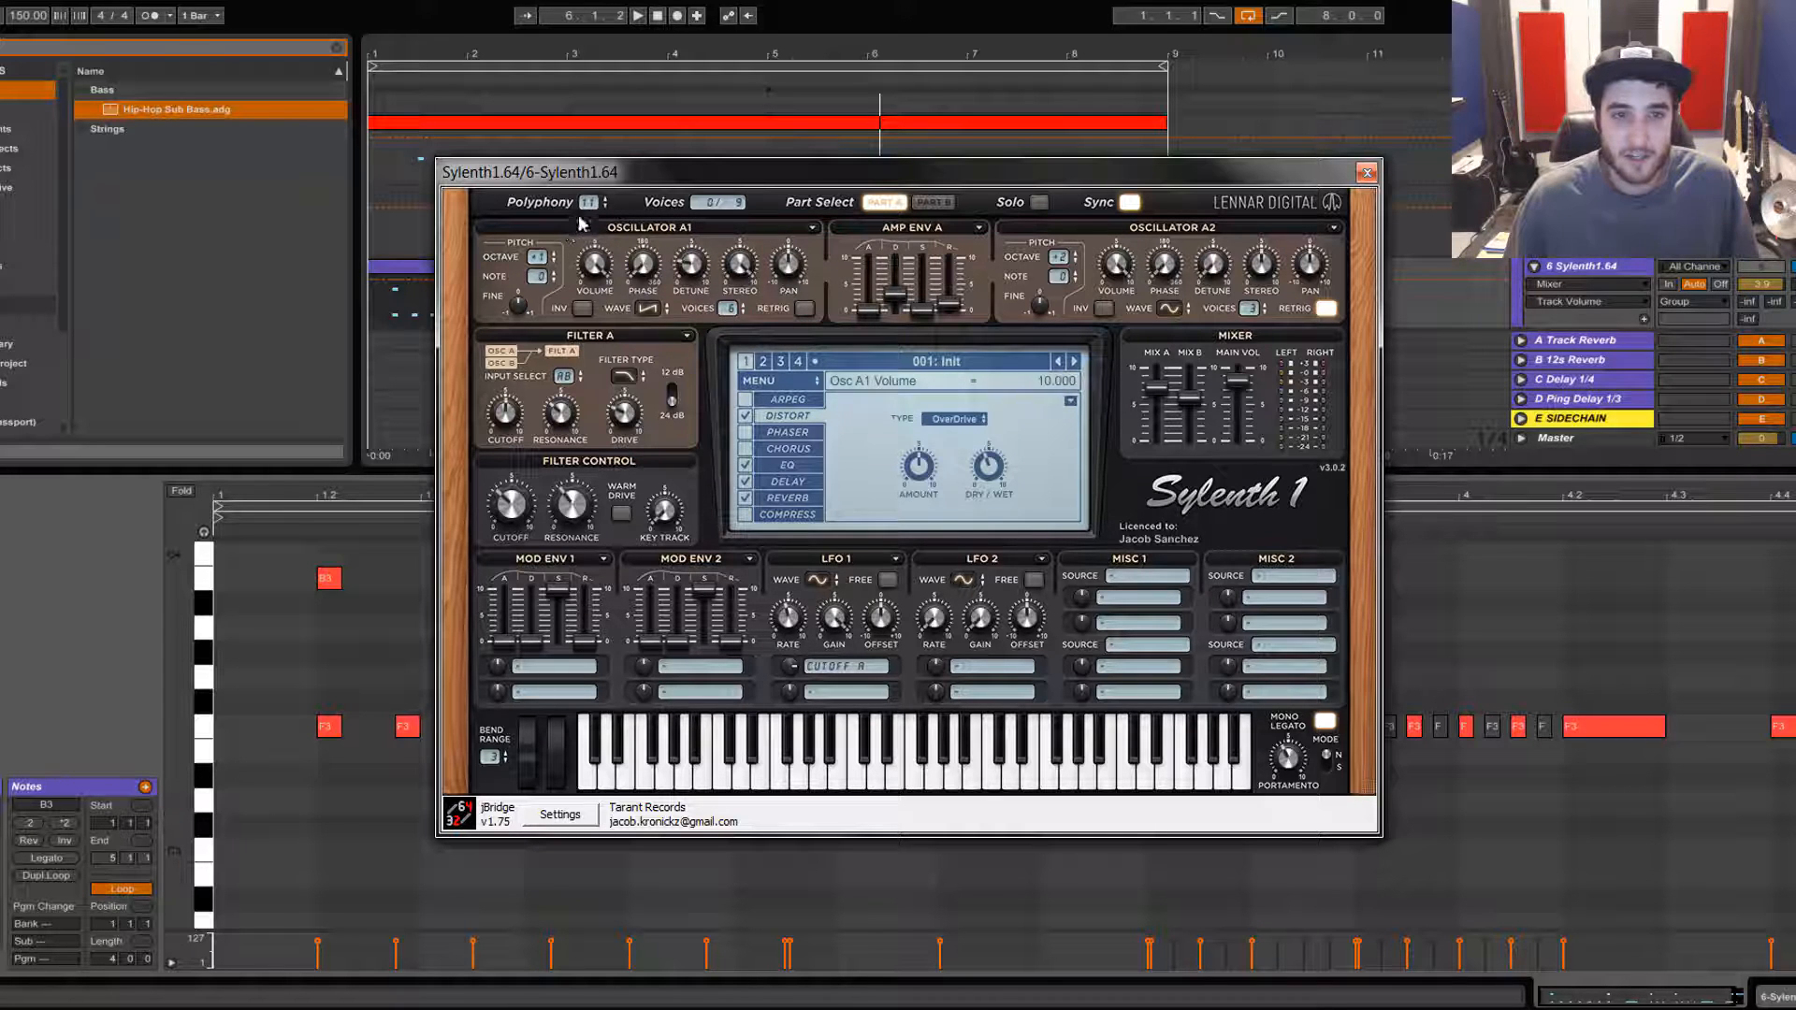
drag(589, 208, 595, 150)
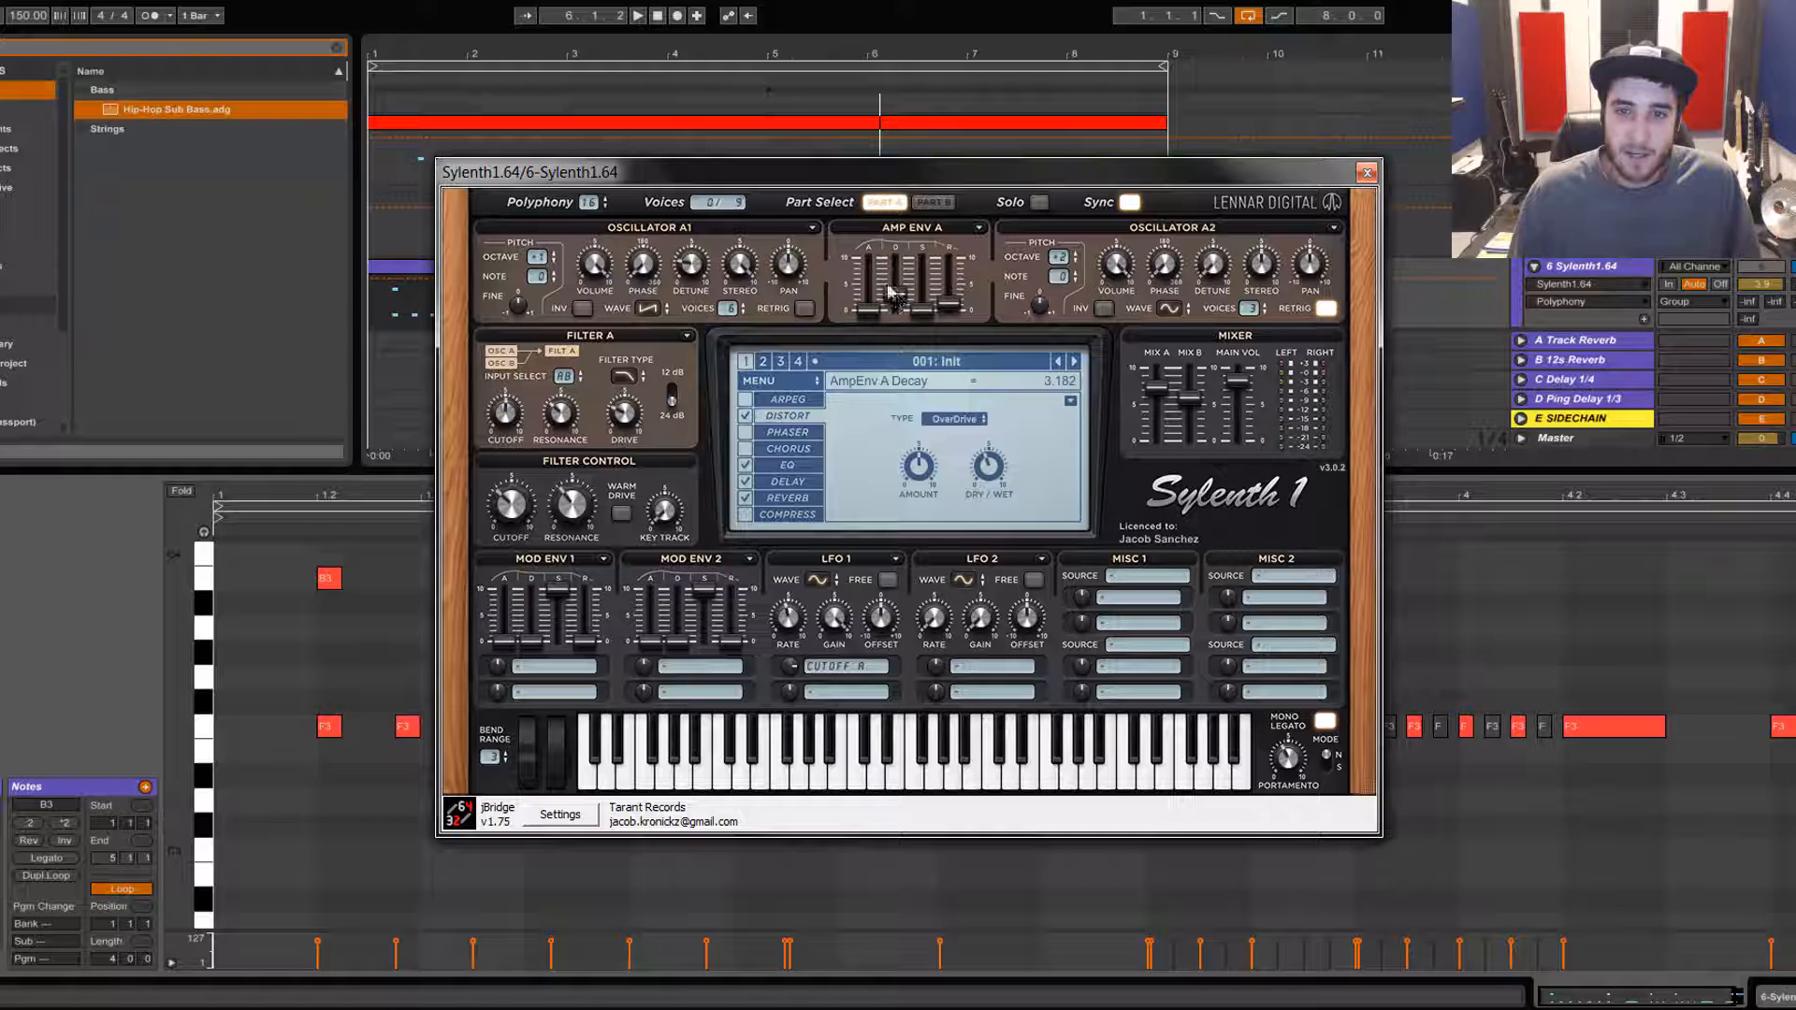
Step: Shorten amp envelope A's decay to about 2.7 and set its sustain to 0
mouse_move(895, 299)
mouse_down()
mouse_move(903, 119)
mouse_move(912, 320)
mouse_up()
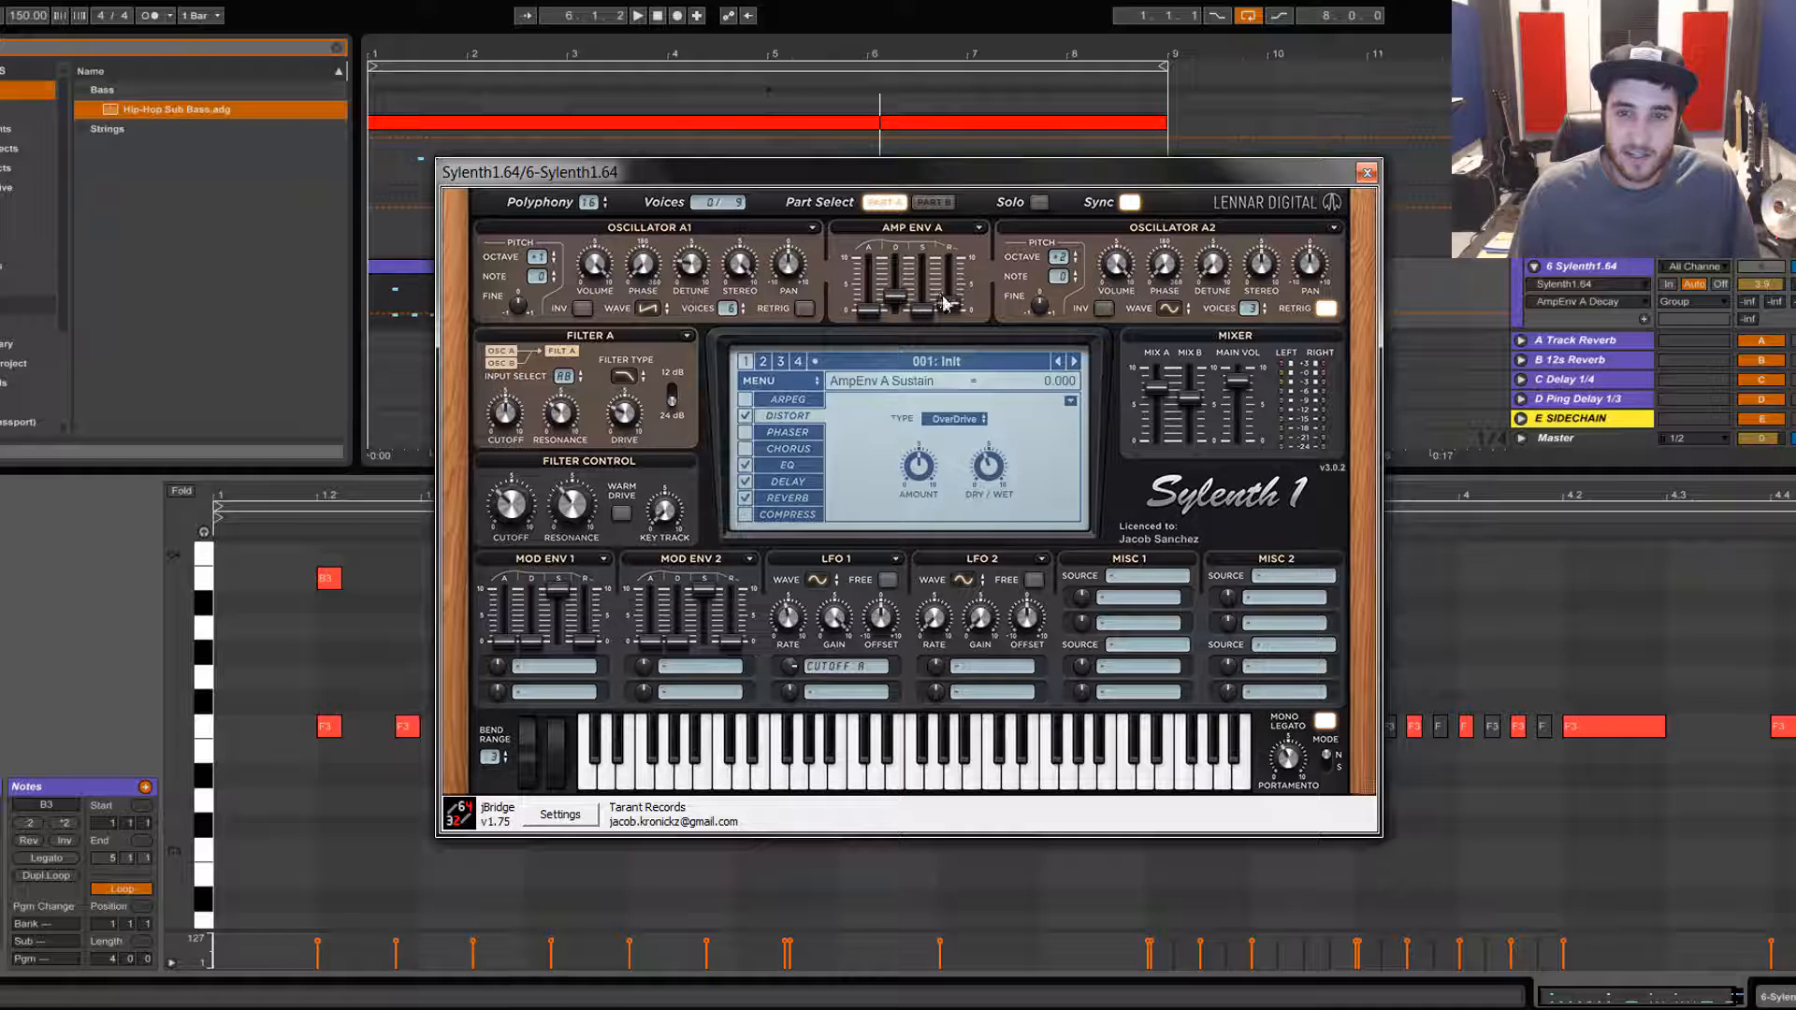
drag(945, 302, 950, 309)
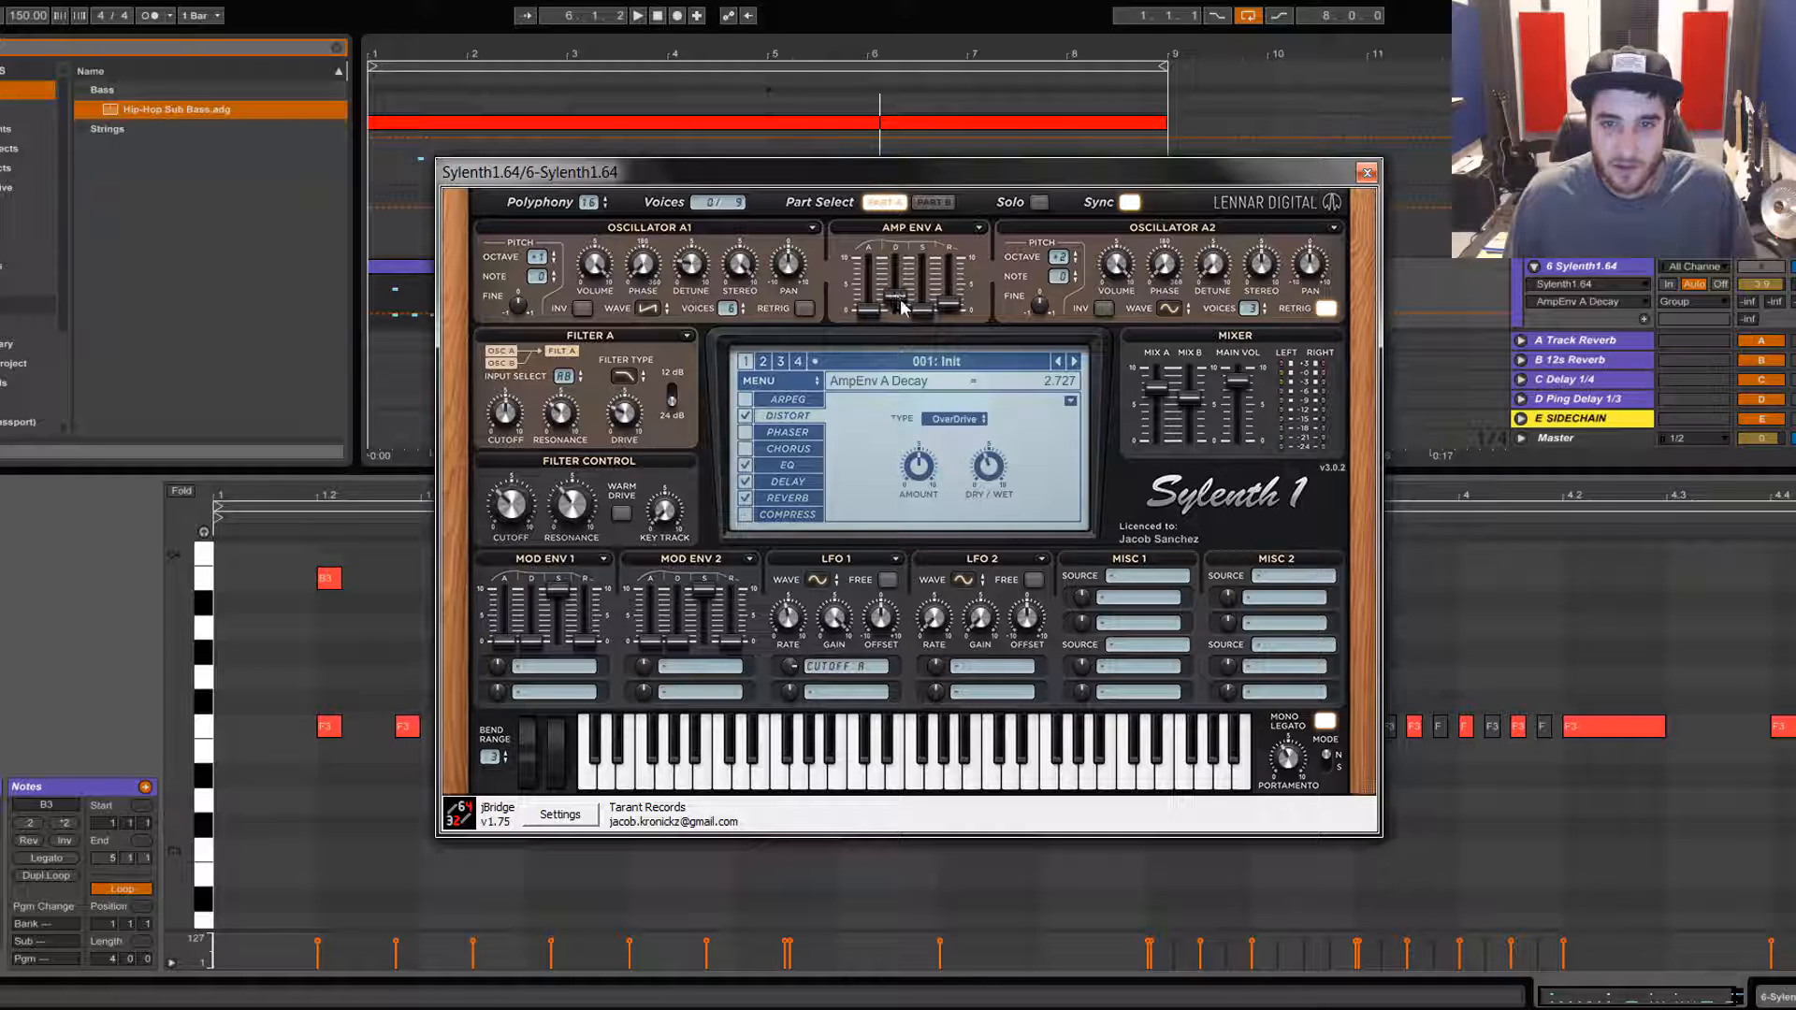
key(space)
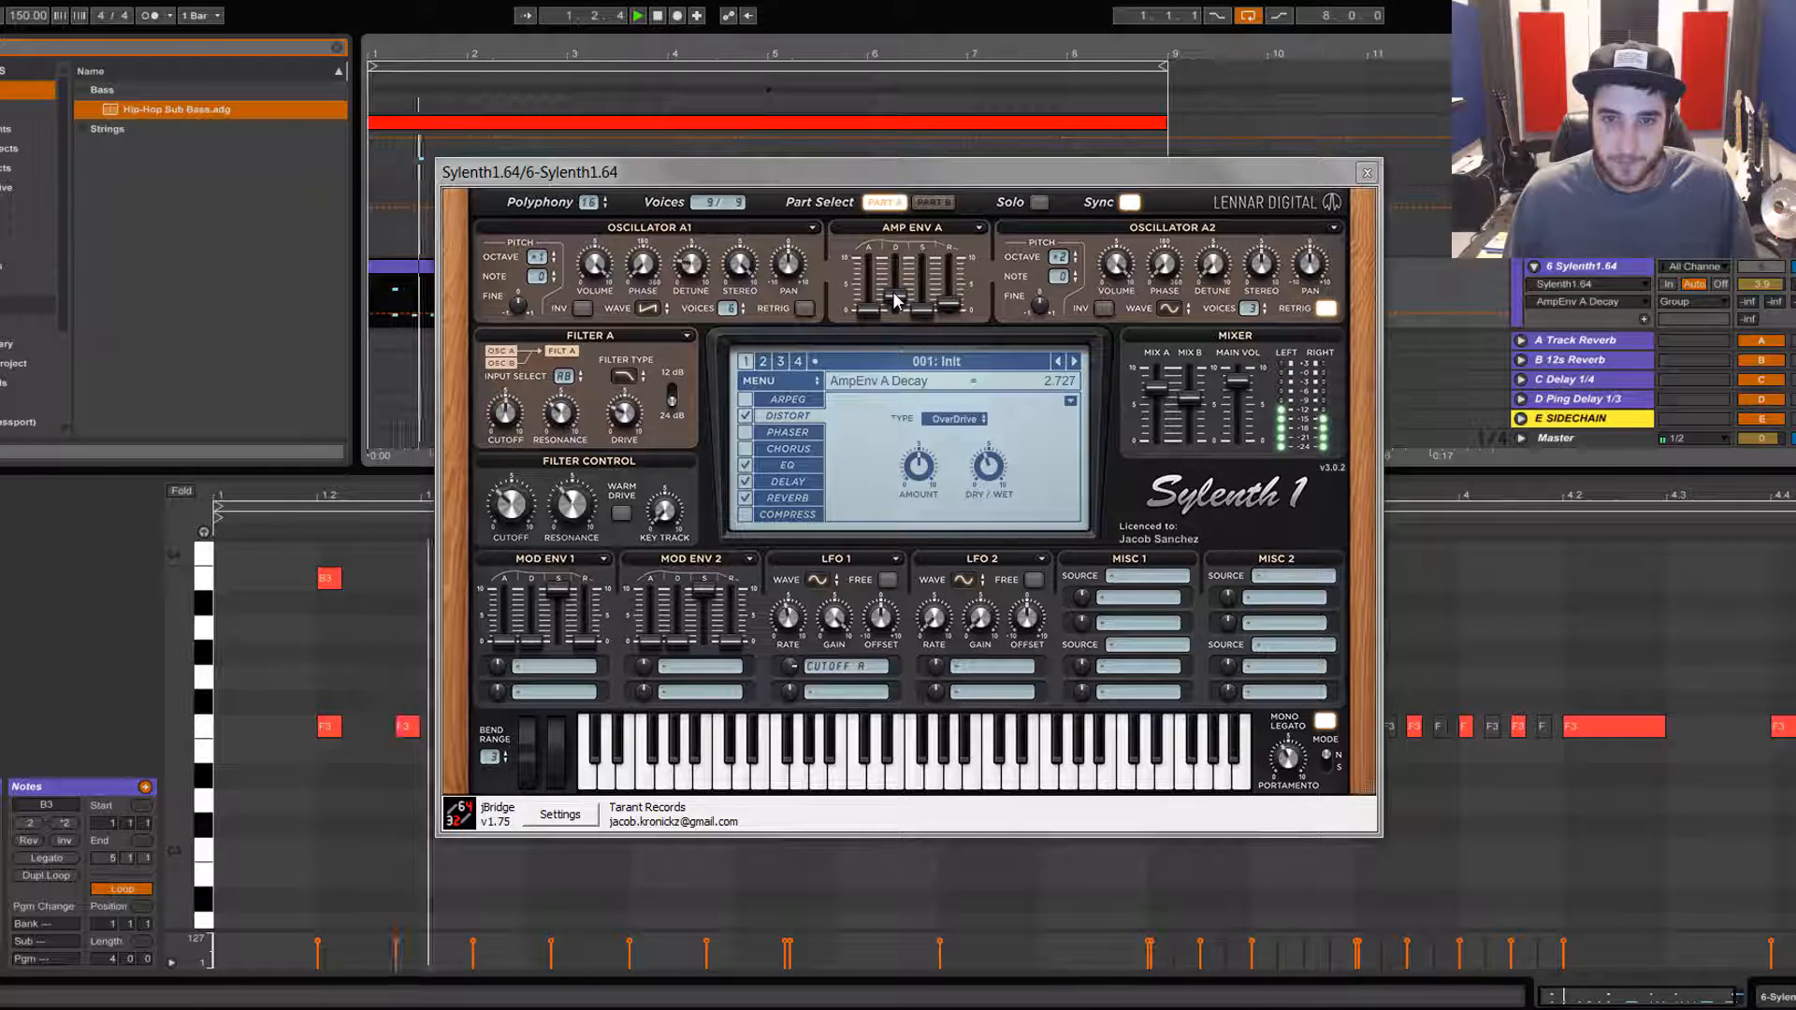
Step: Fine-tune amp envelope A's decay while auditioning the clip, then stop playback
drag(896, 300, 999, 313)
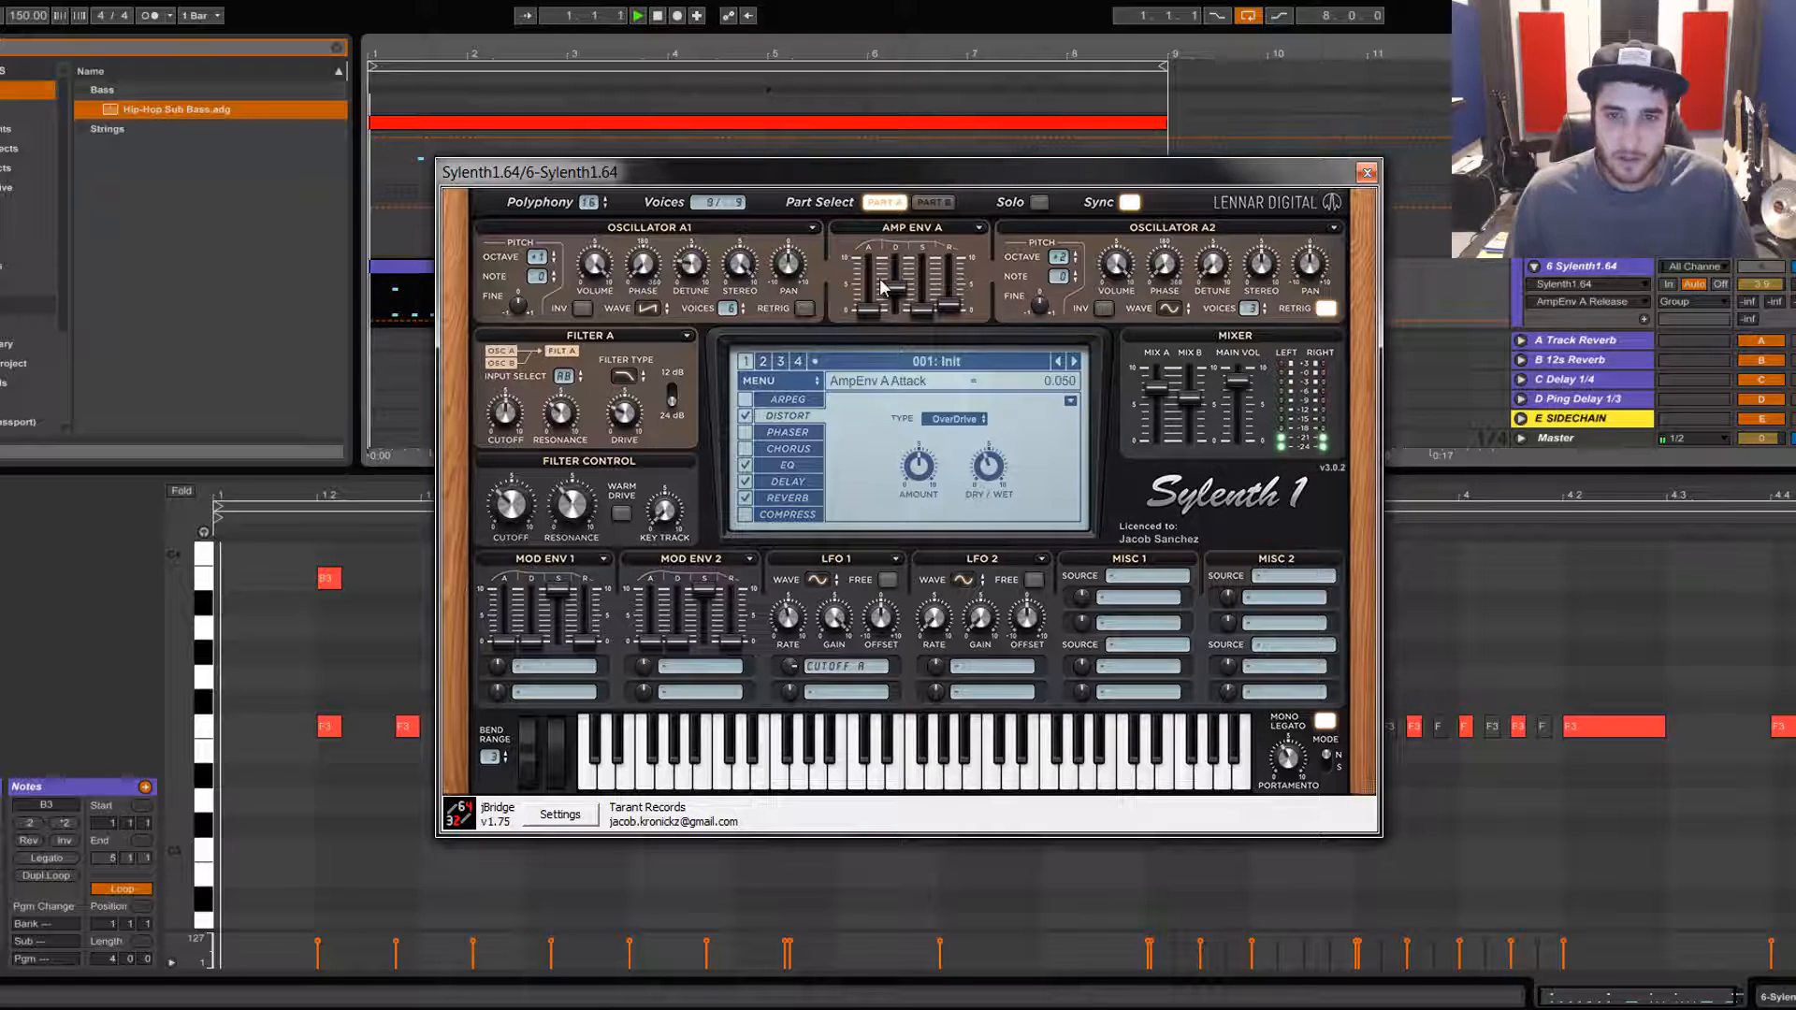
drag(895, 288, 895, 293)
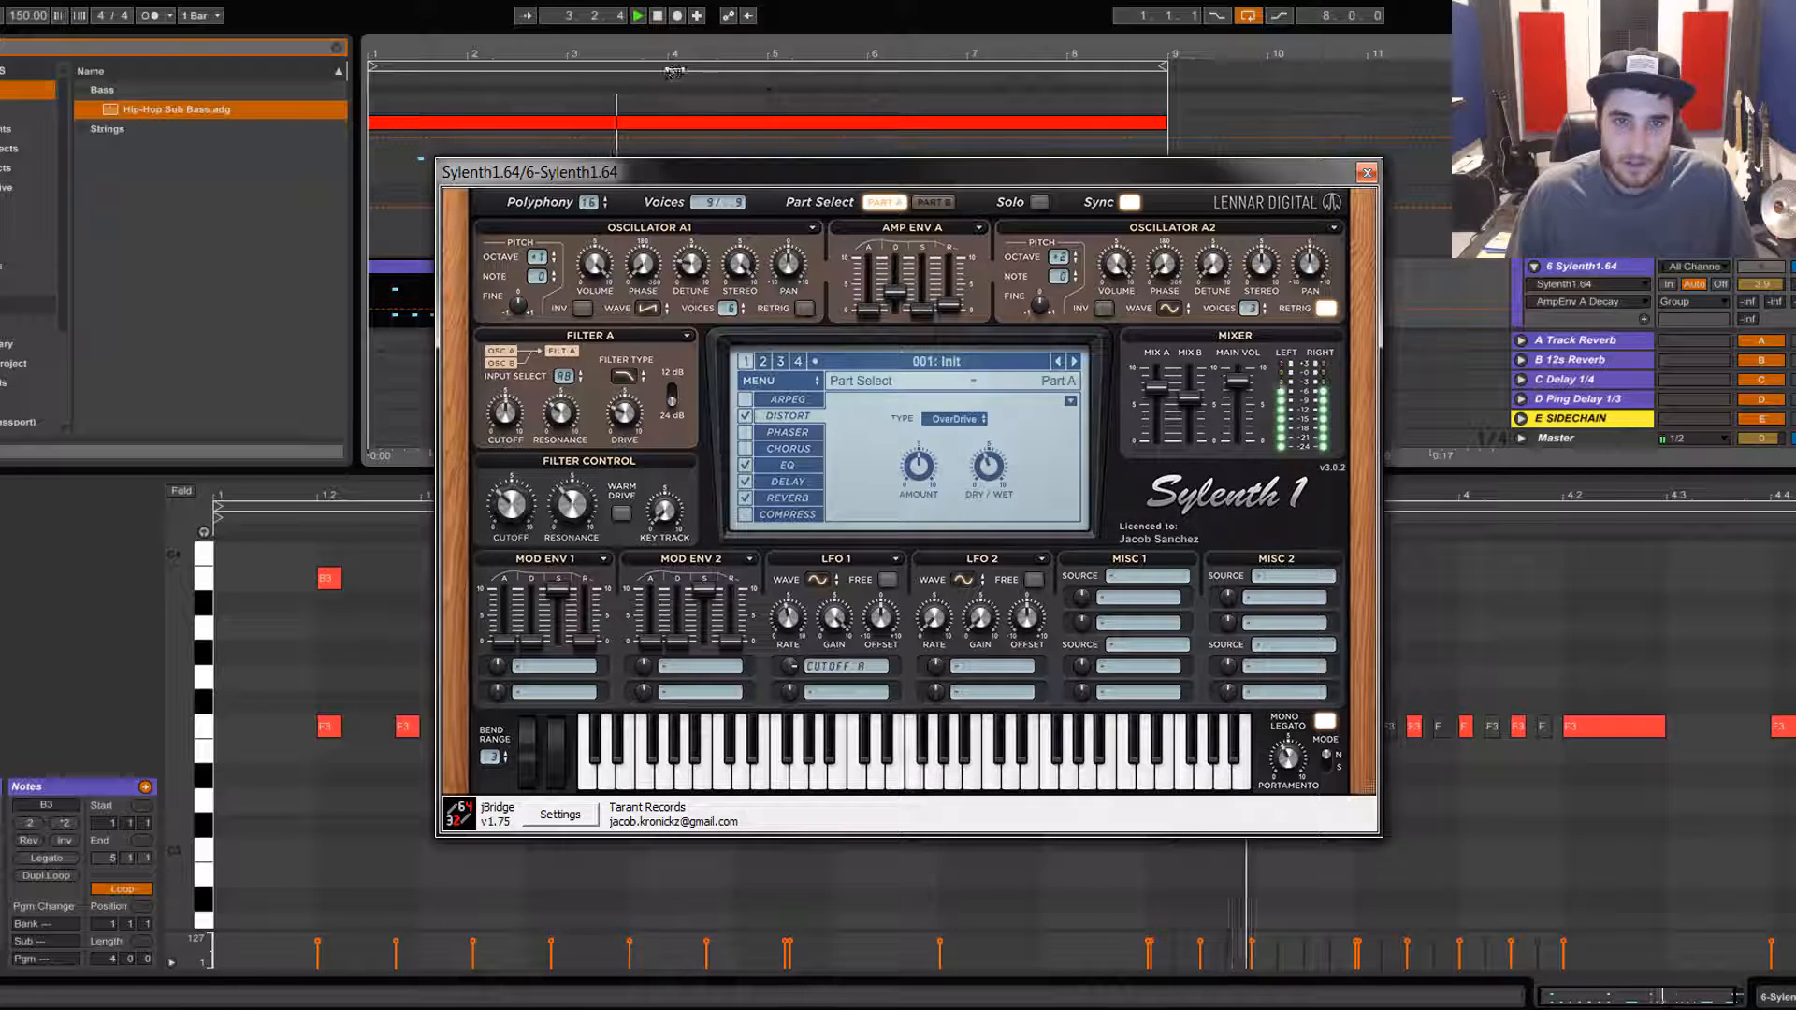
click(658, 16)
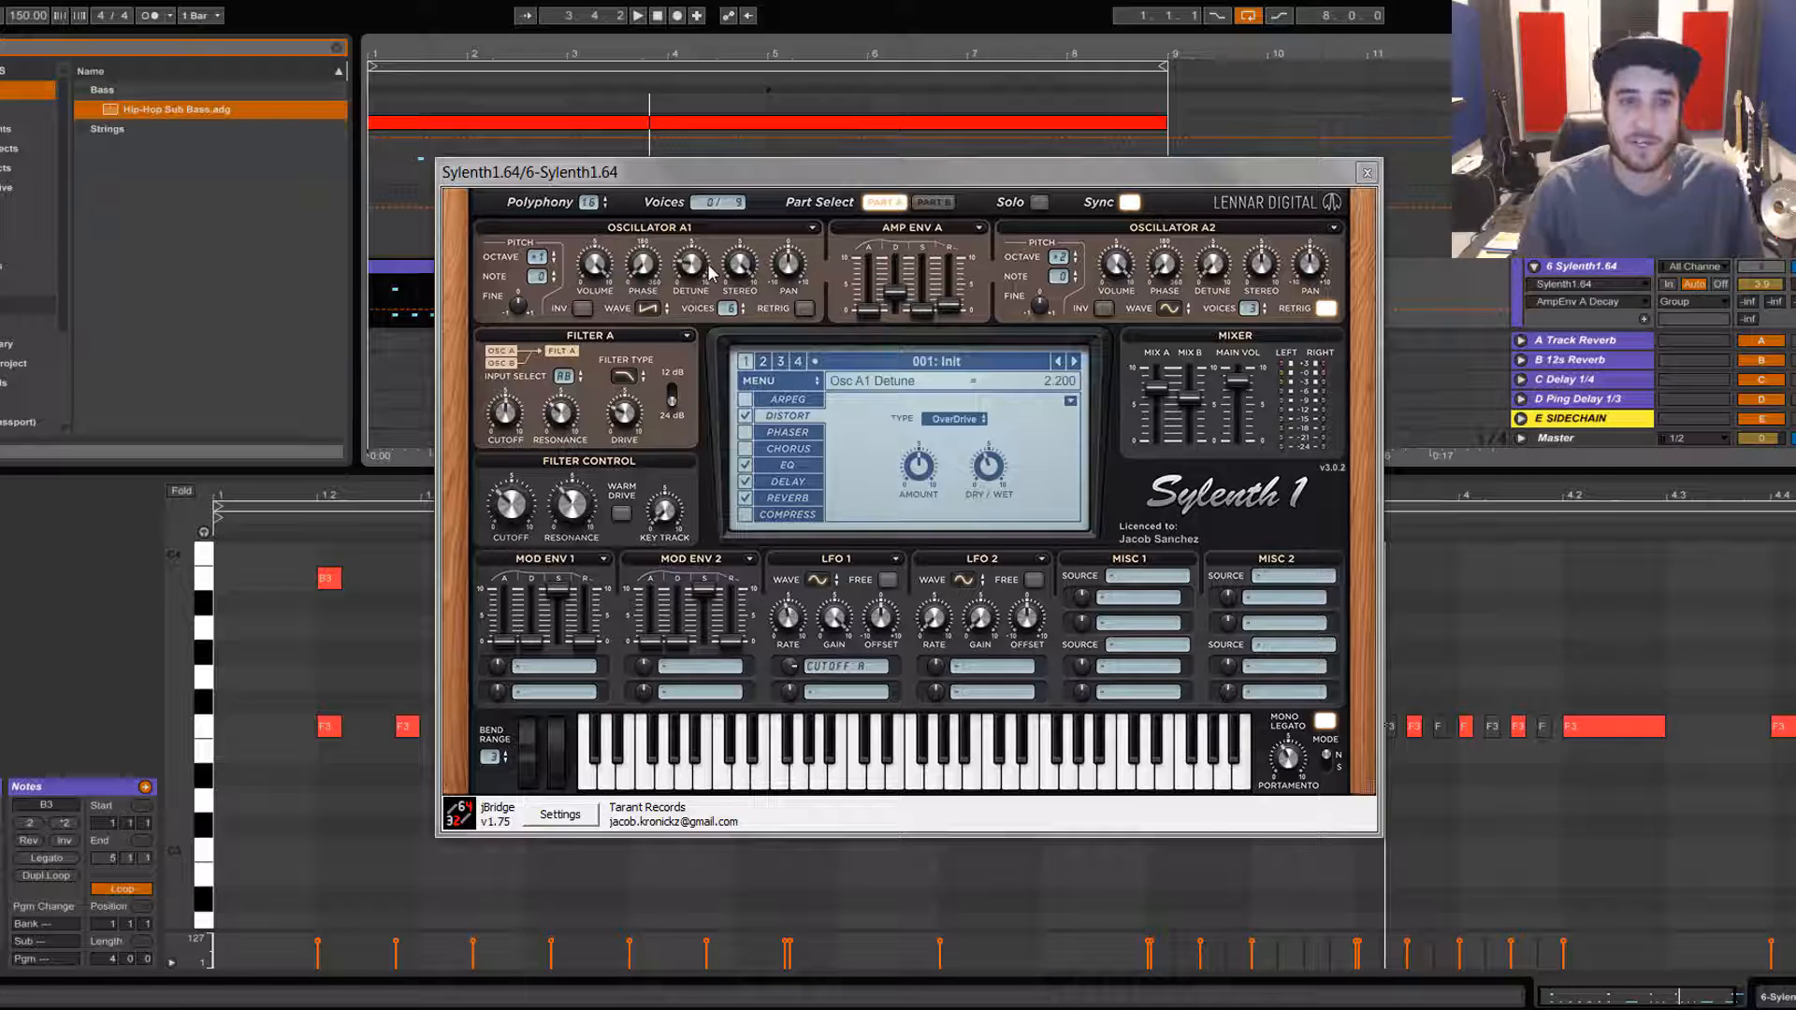
Step: Inspect filter A's input selection options without changing them
click(563, 376)
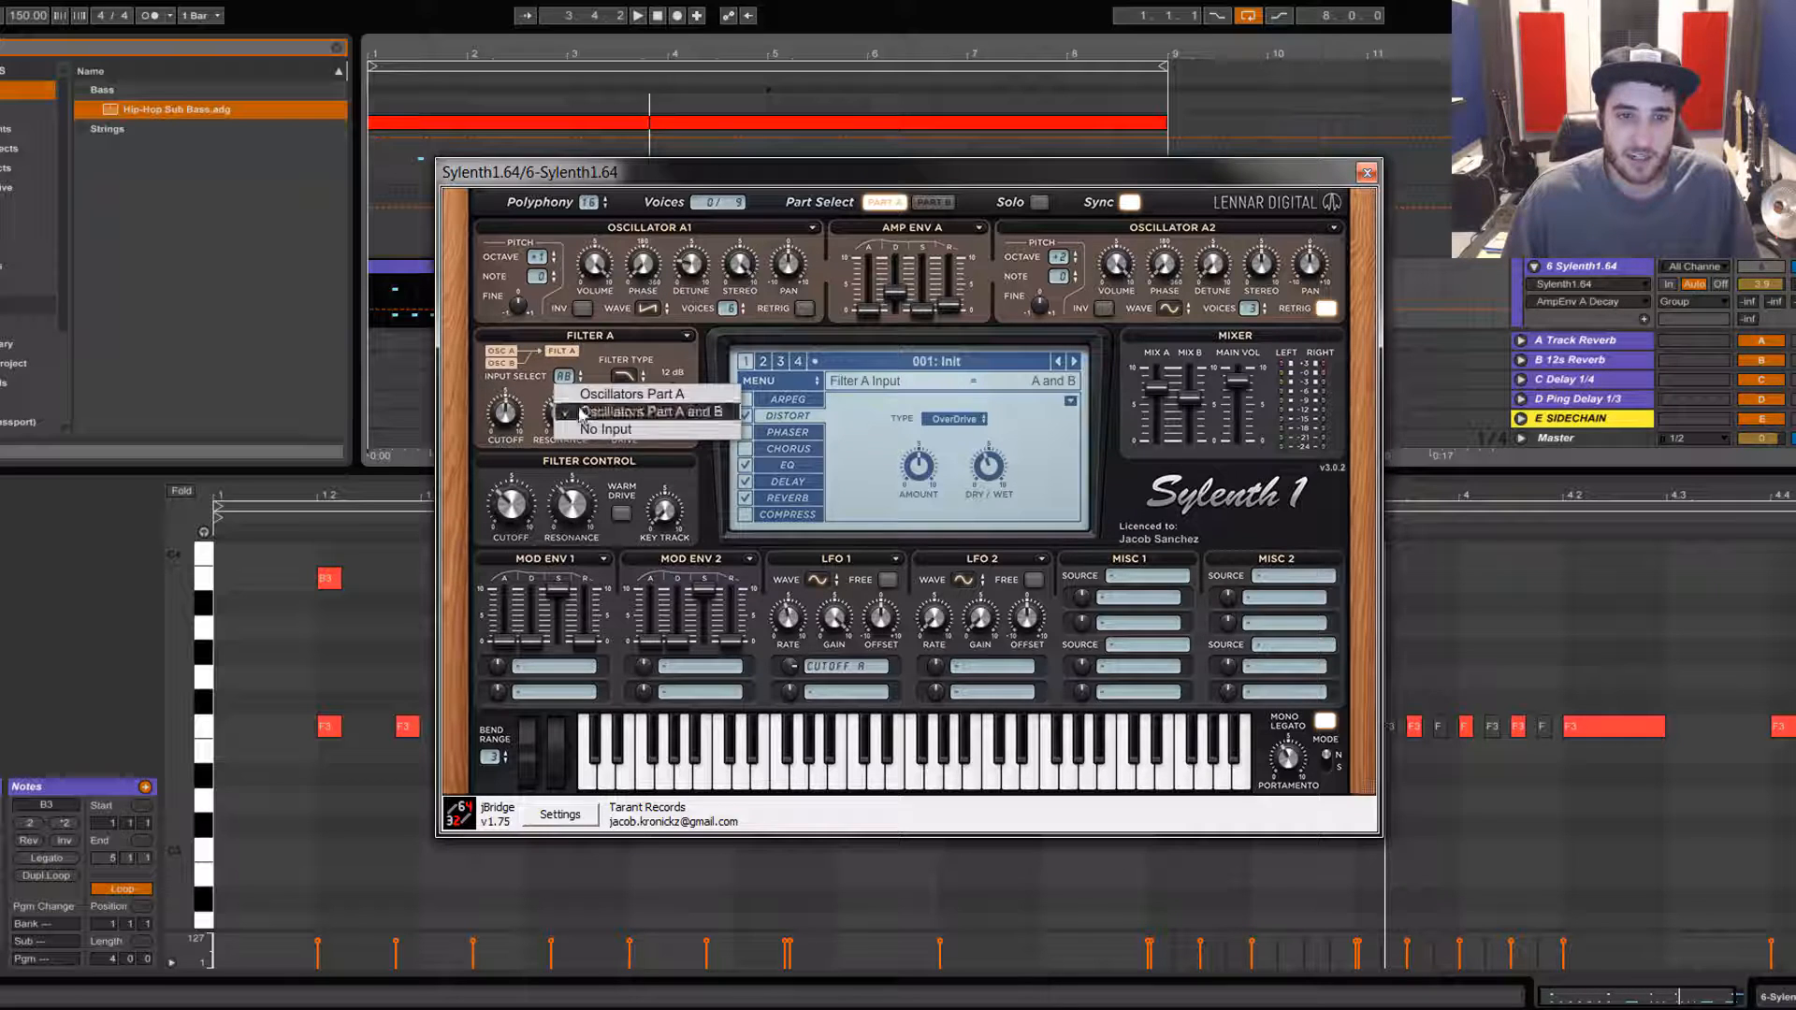
click(601, 357)
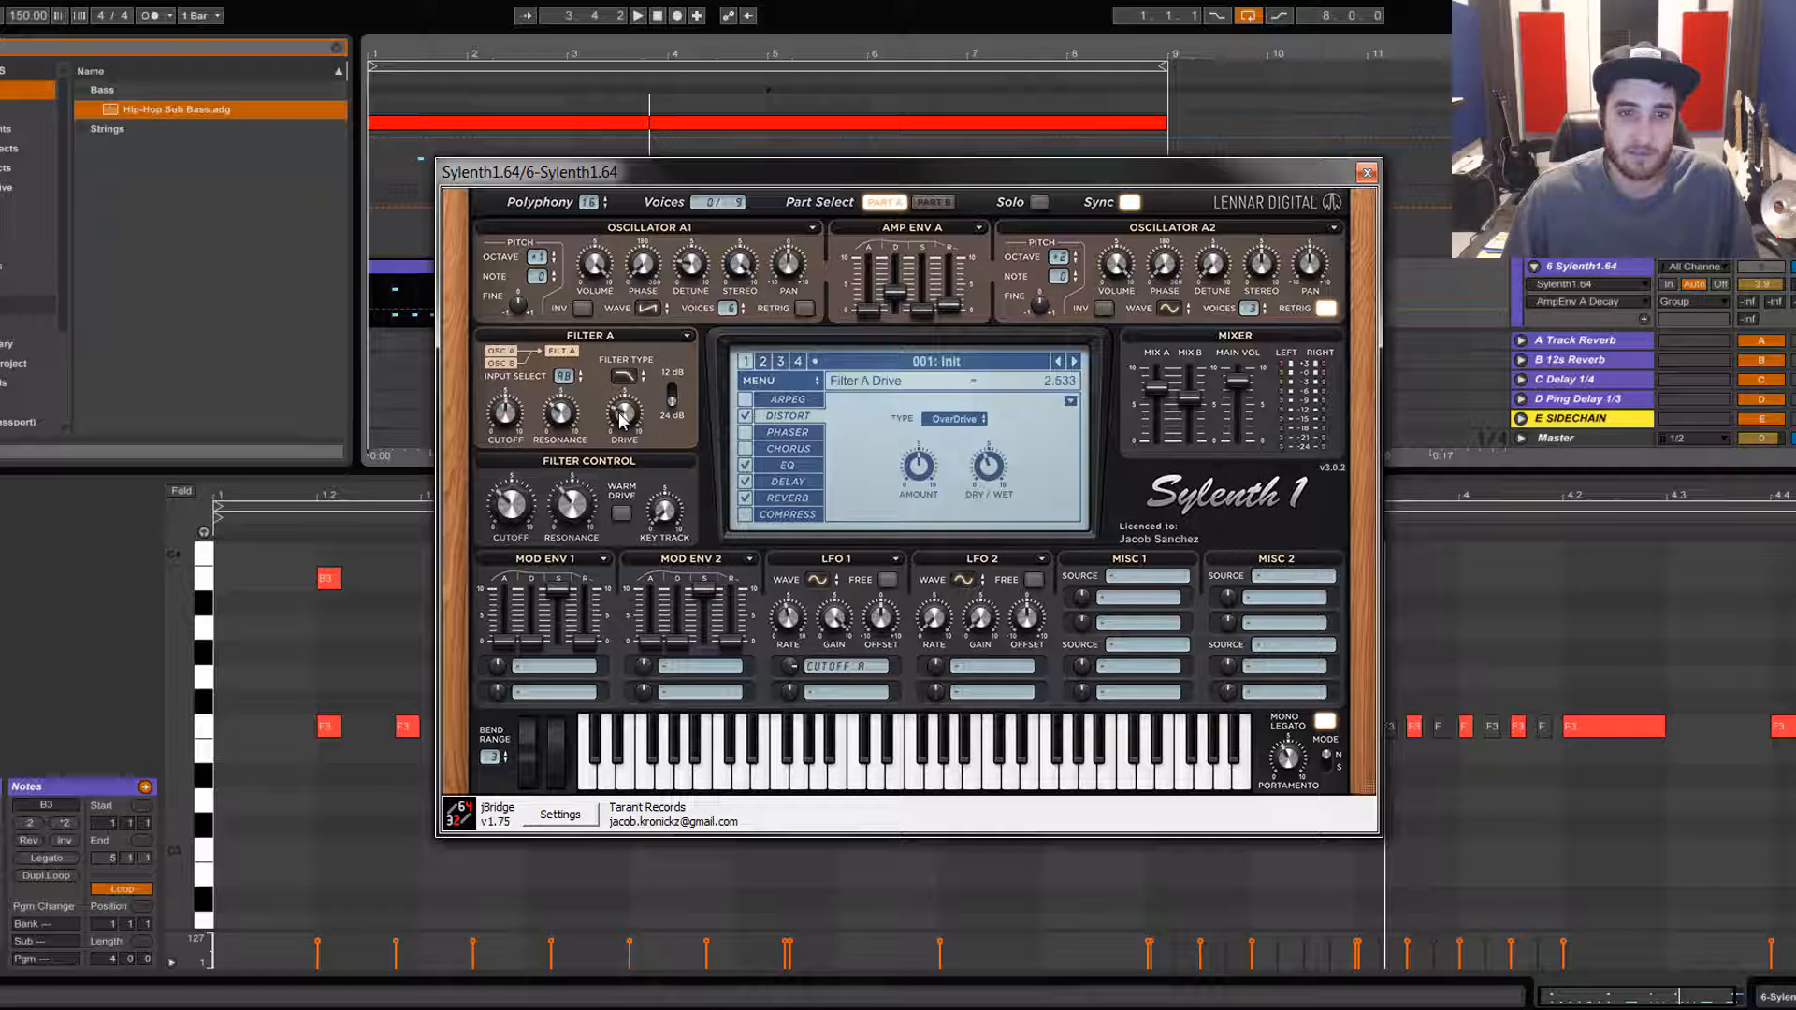
click(517, 415)
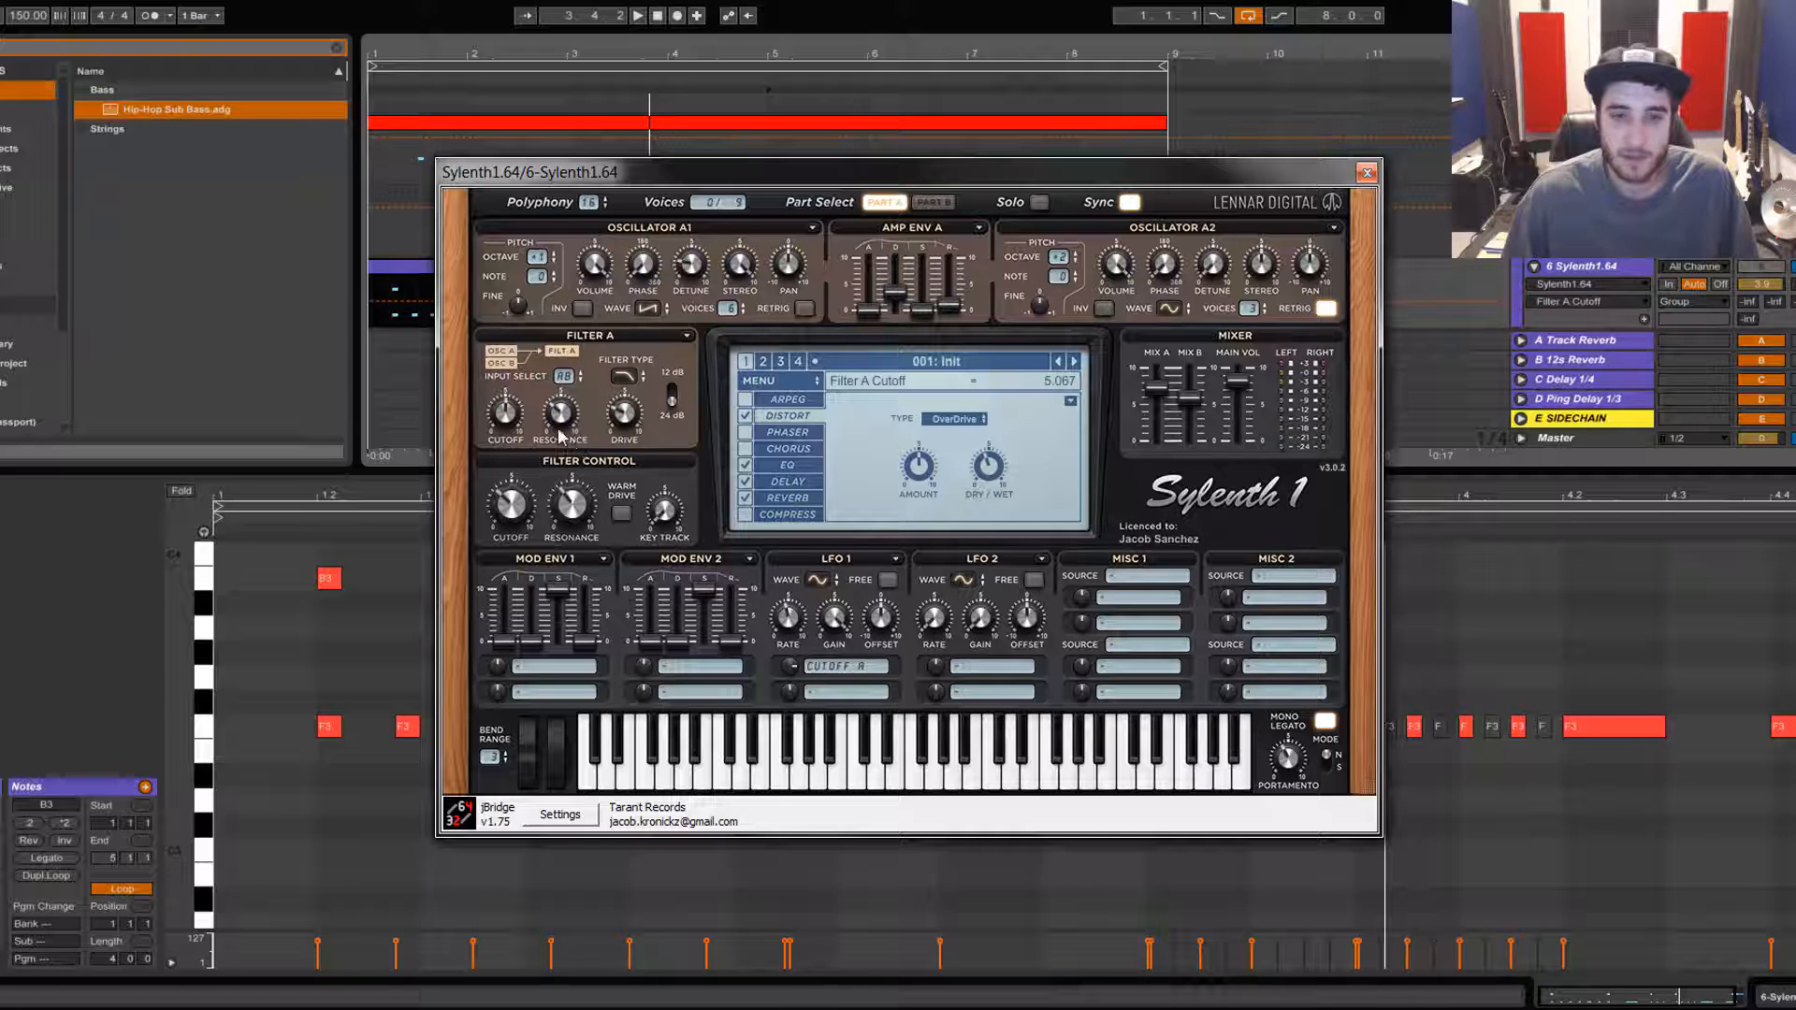
Step: Set LFO 1's modulation amount on filter A cutoff to about 6.8 and audition the result
click(788, 617)
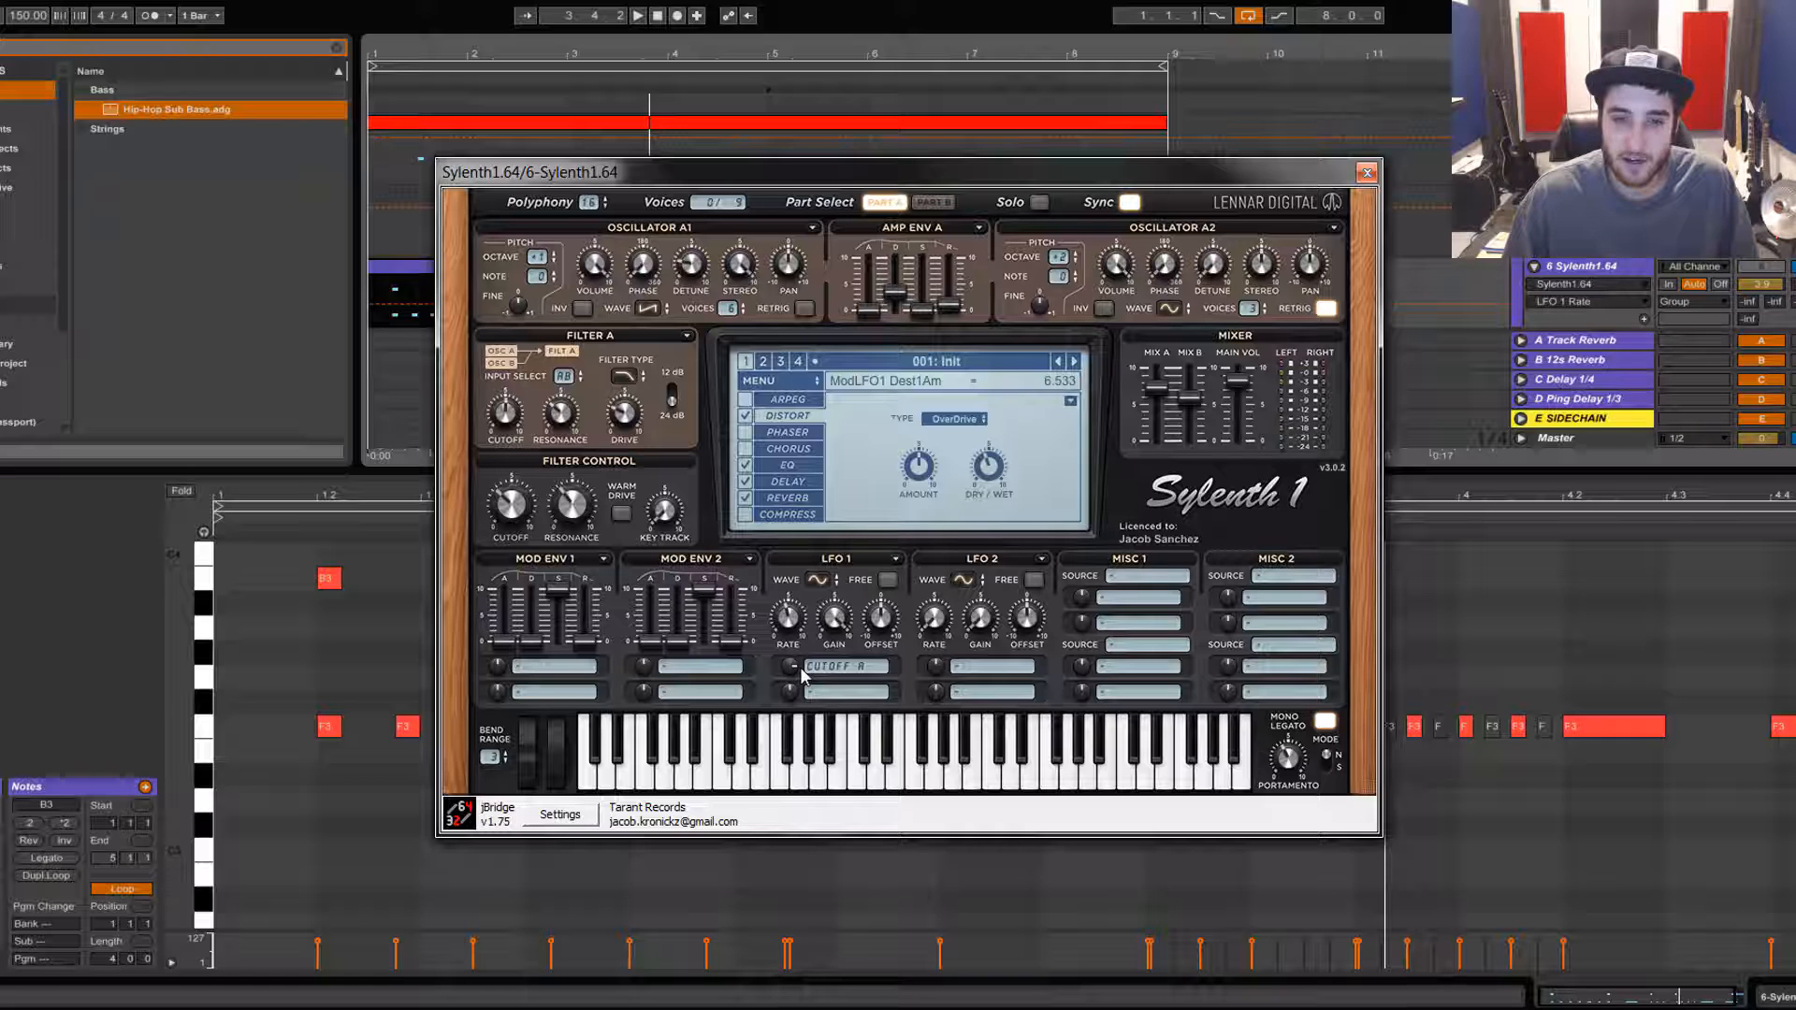
mouse_move(801, 672)
mouse_down()
mouse_move(808, 620)
mouse_move(811, 646)
mouse_up()
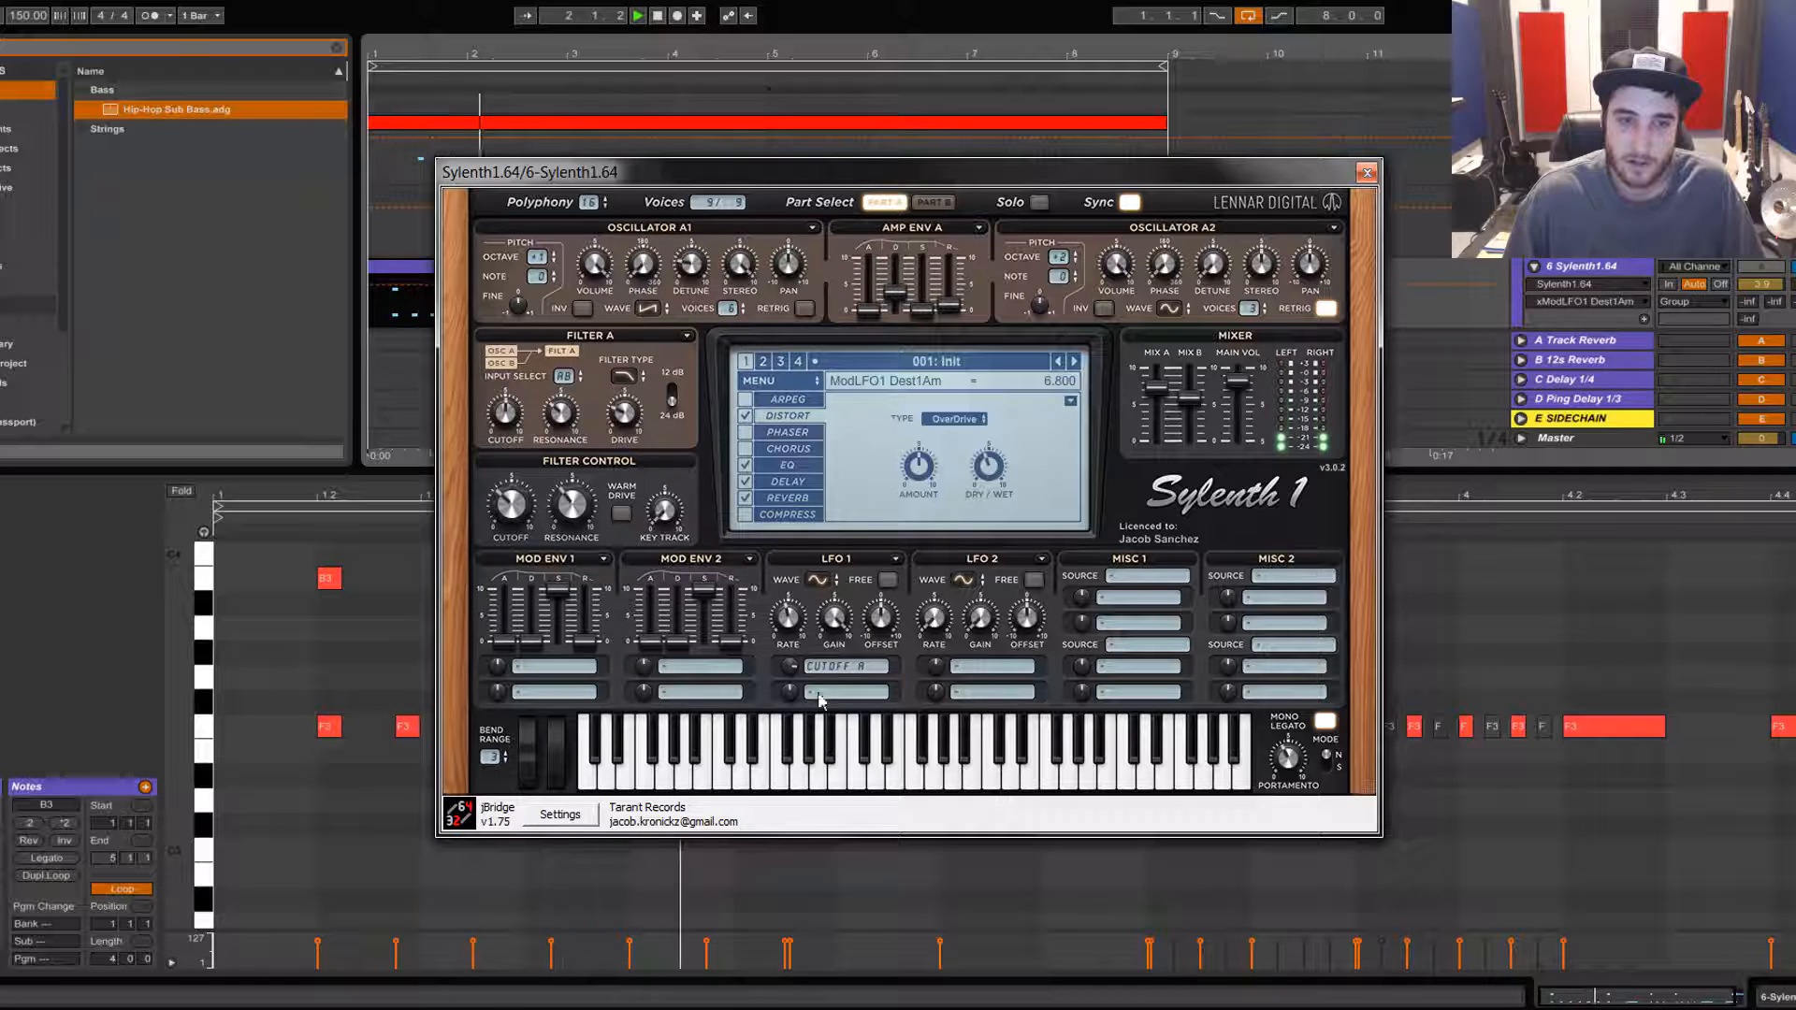
click(603, 61)
key(space)
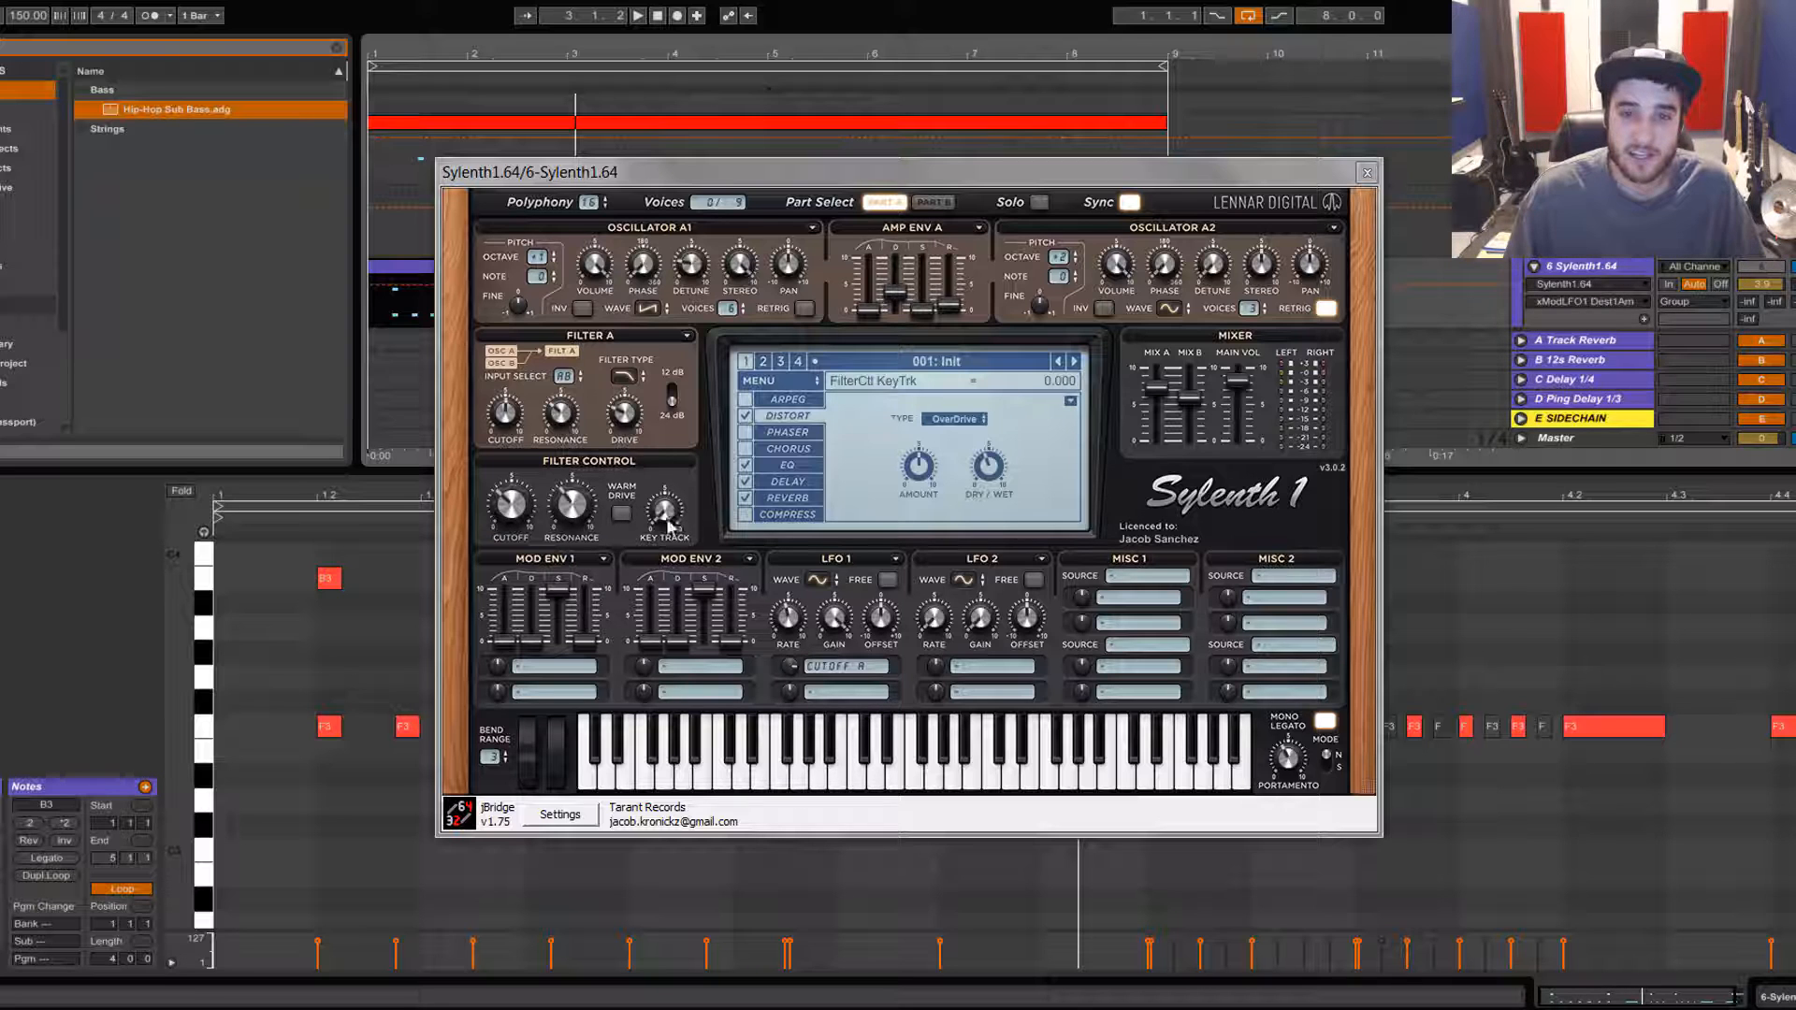
key(space)
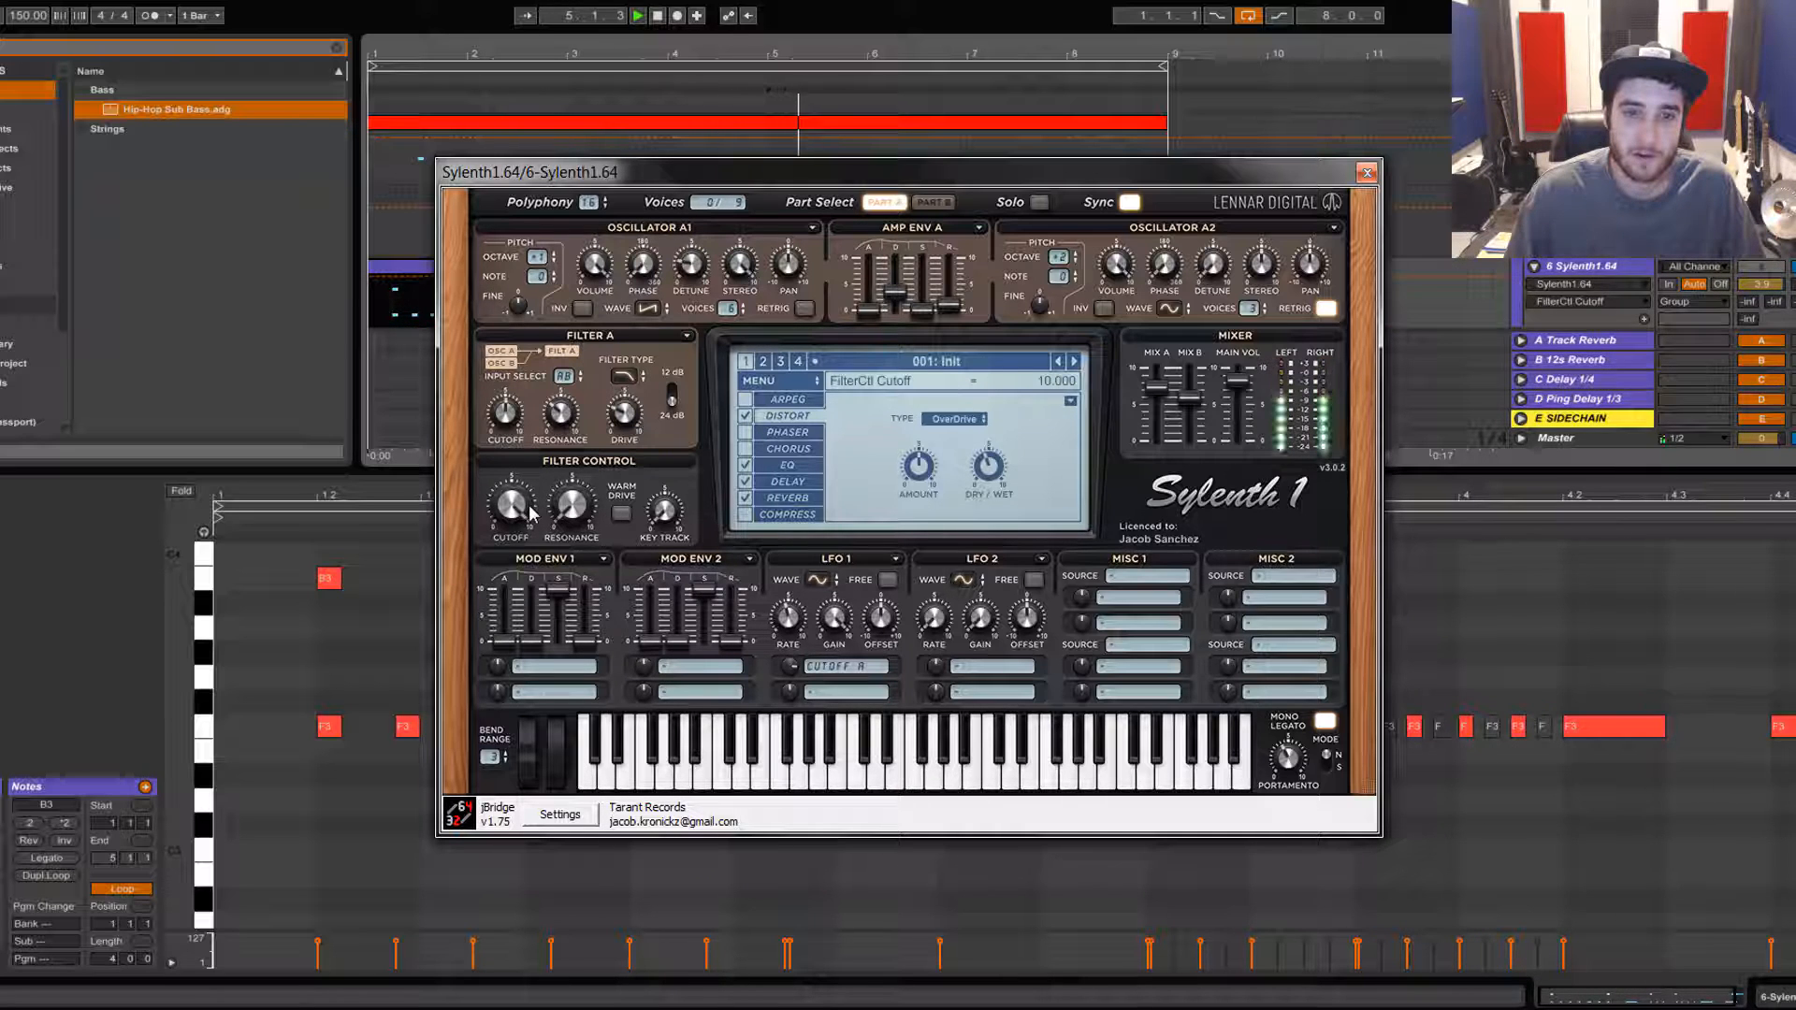
Step: Lower the filter control cutoff to about 3.1 and raise its resonance to about 2.6
drag(529, 507, 538, 729)
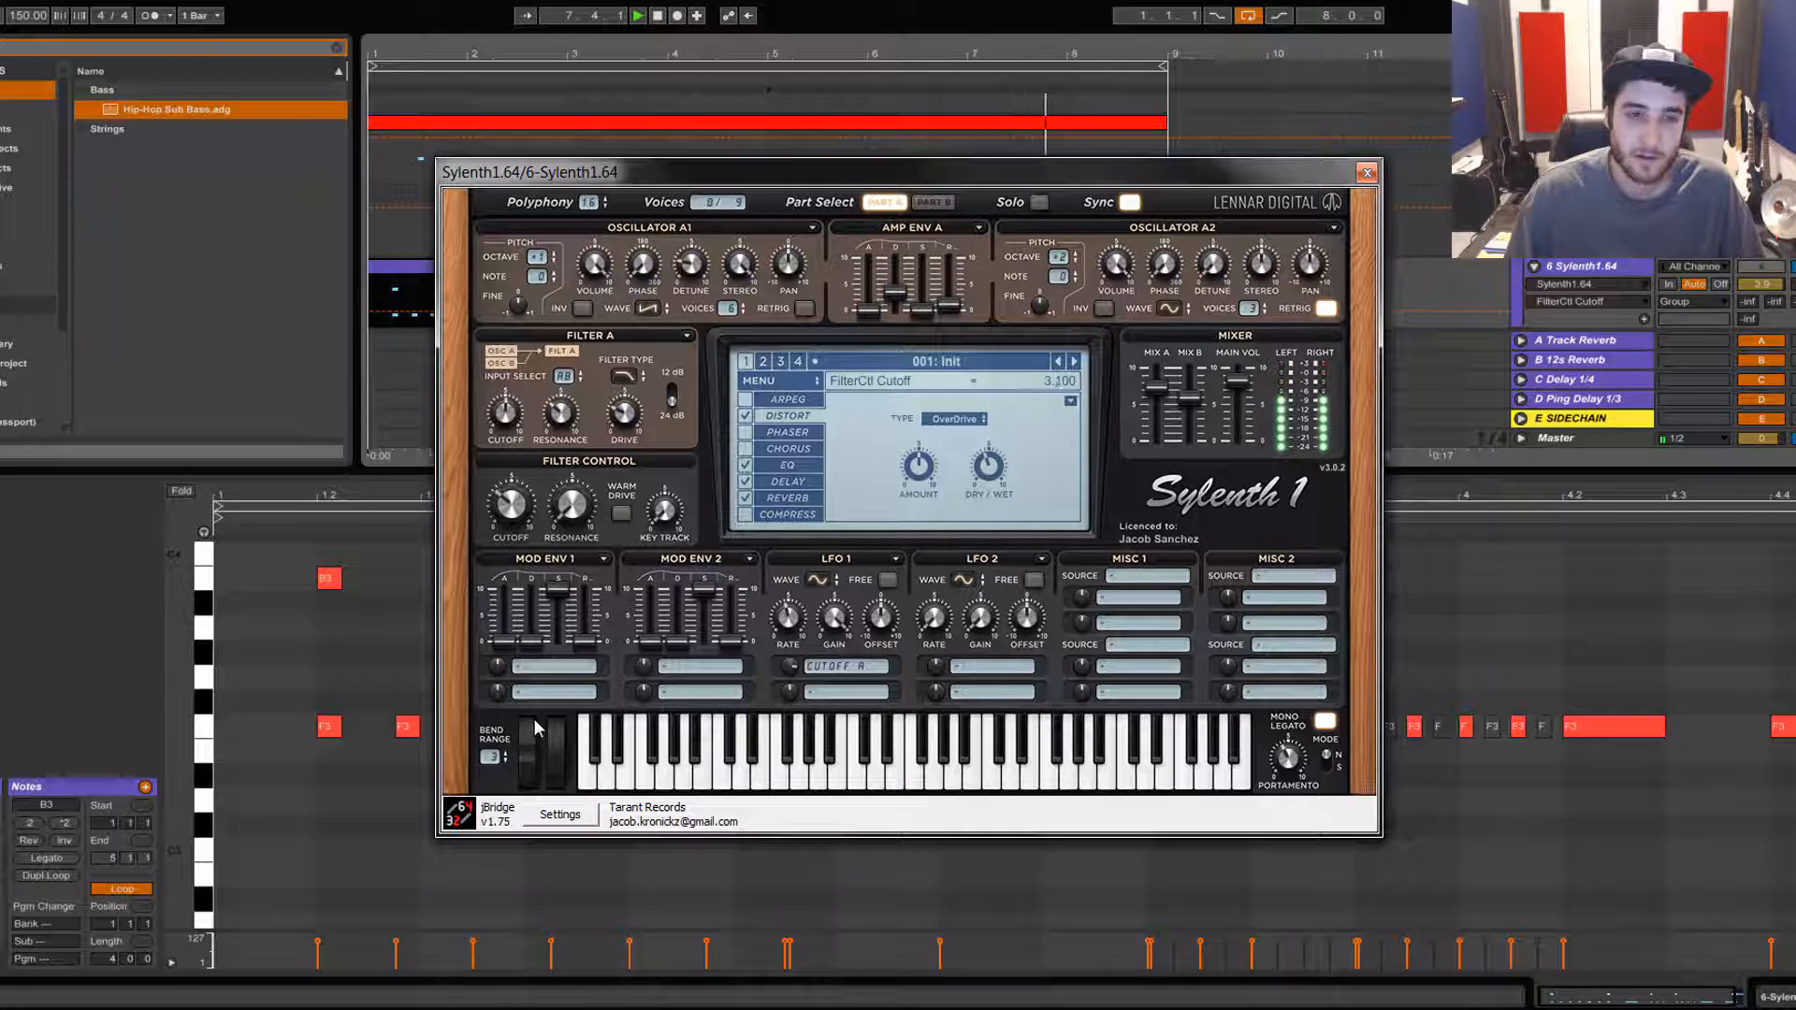
drag(582, 493, 639, 471)
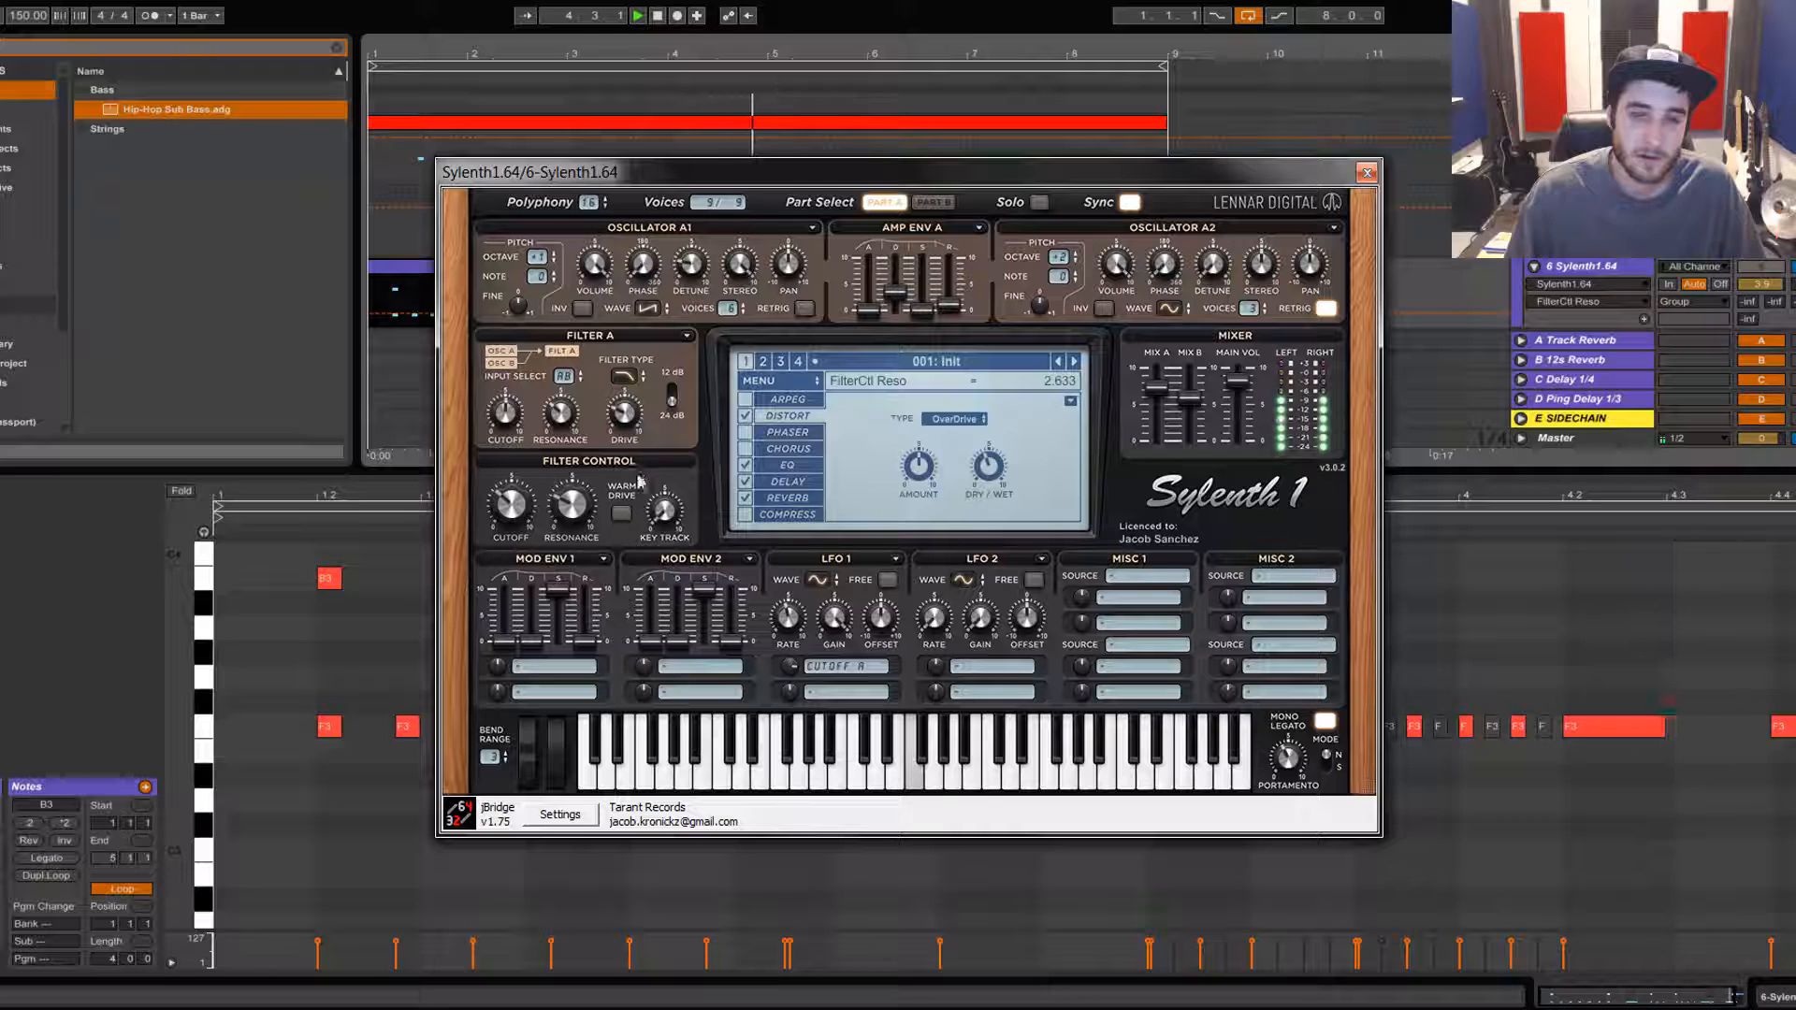
click(664, 510)
drag(699, 296, 710, 690)
Step: Toggle warm drive on and back off, nudge the filter control cutoff, and stop playback
click(620, 514)
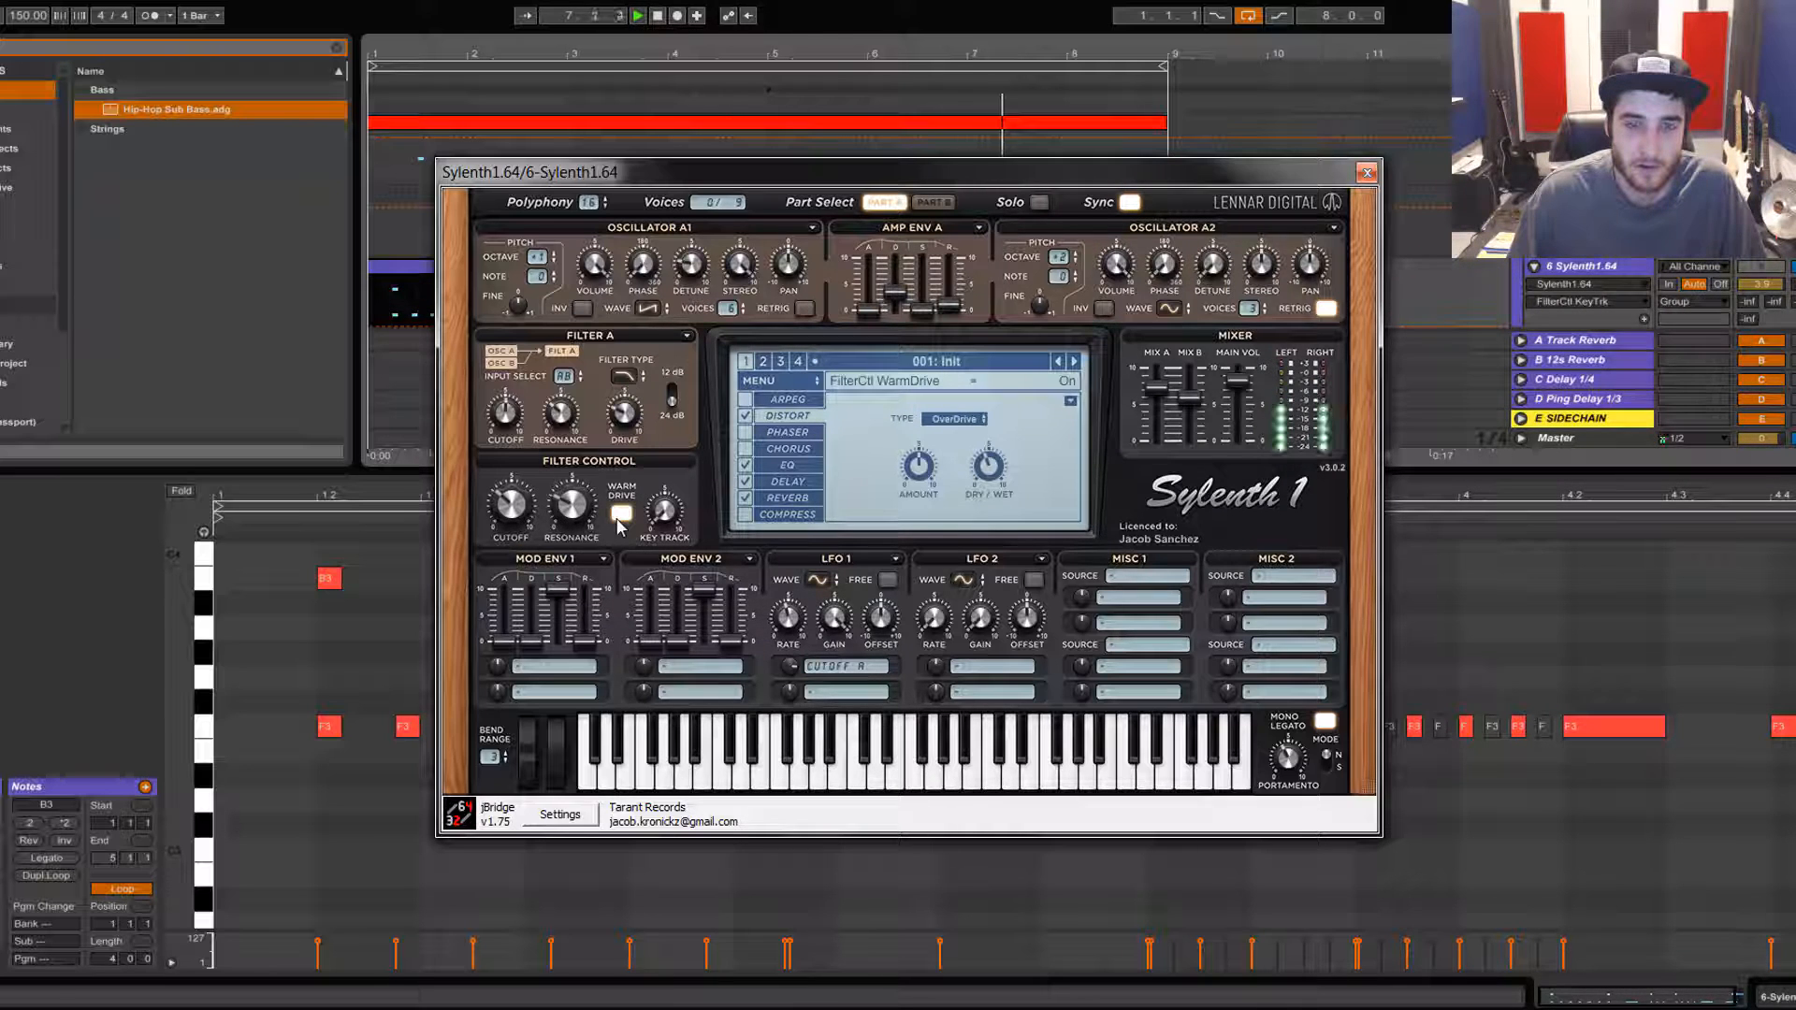
click(620, 514)
mouse_move(510, 505)
mouse_down()
mouse_move(521, 440)
mouse_move(524, 534)
mouse_up()
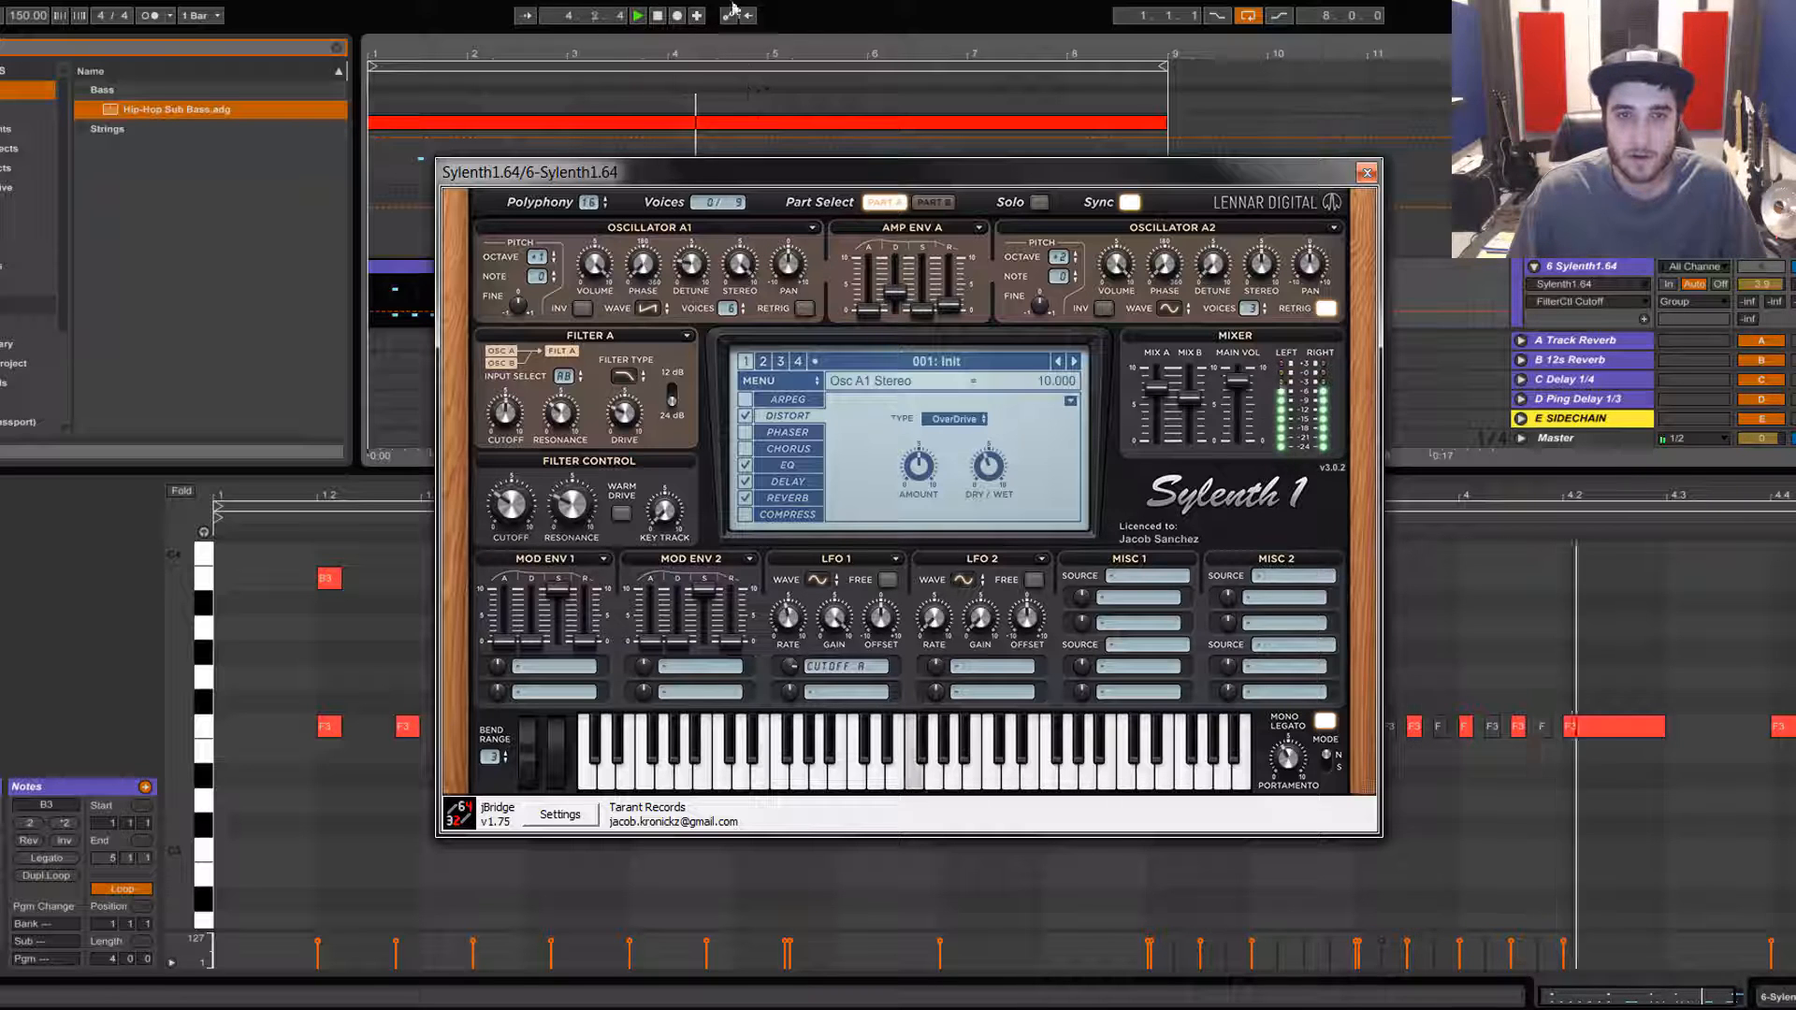
click(657, 16)
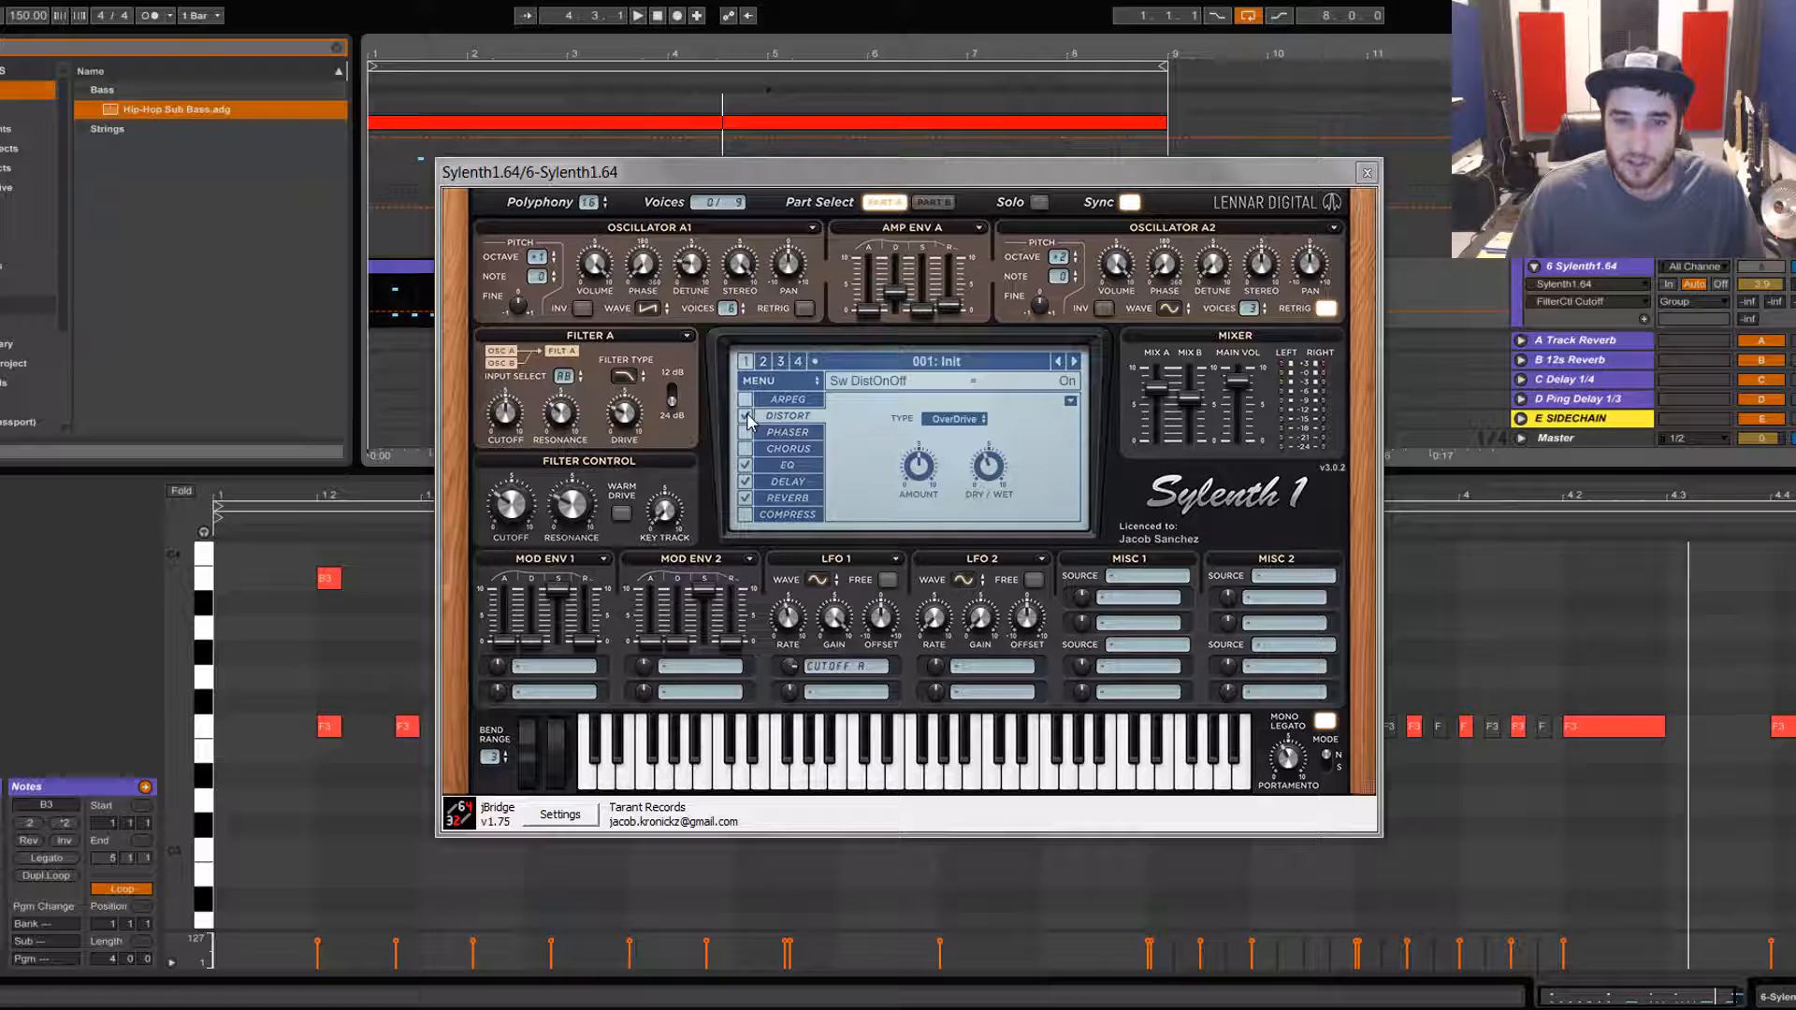
Step: Switch off the reverb effect and audition the patch
click(747, 498)
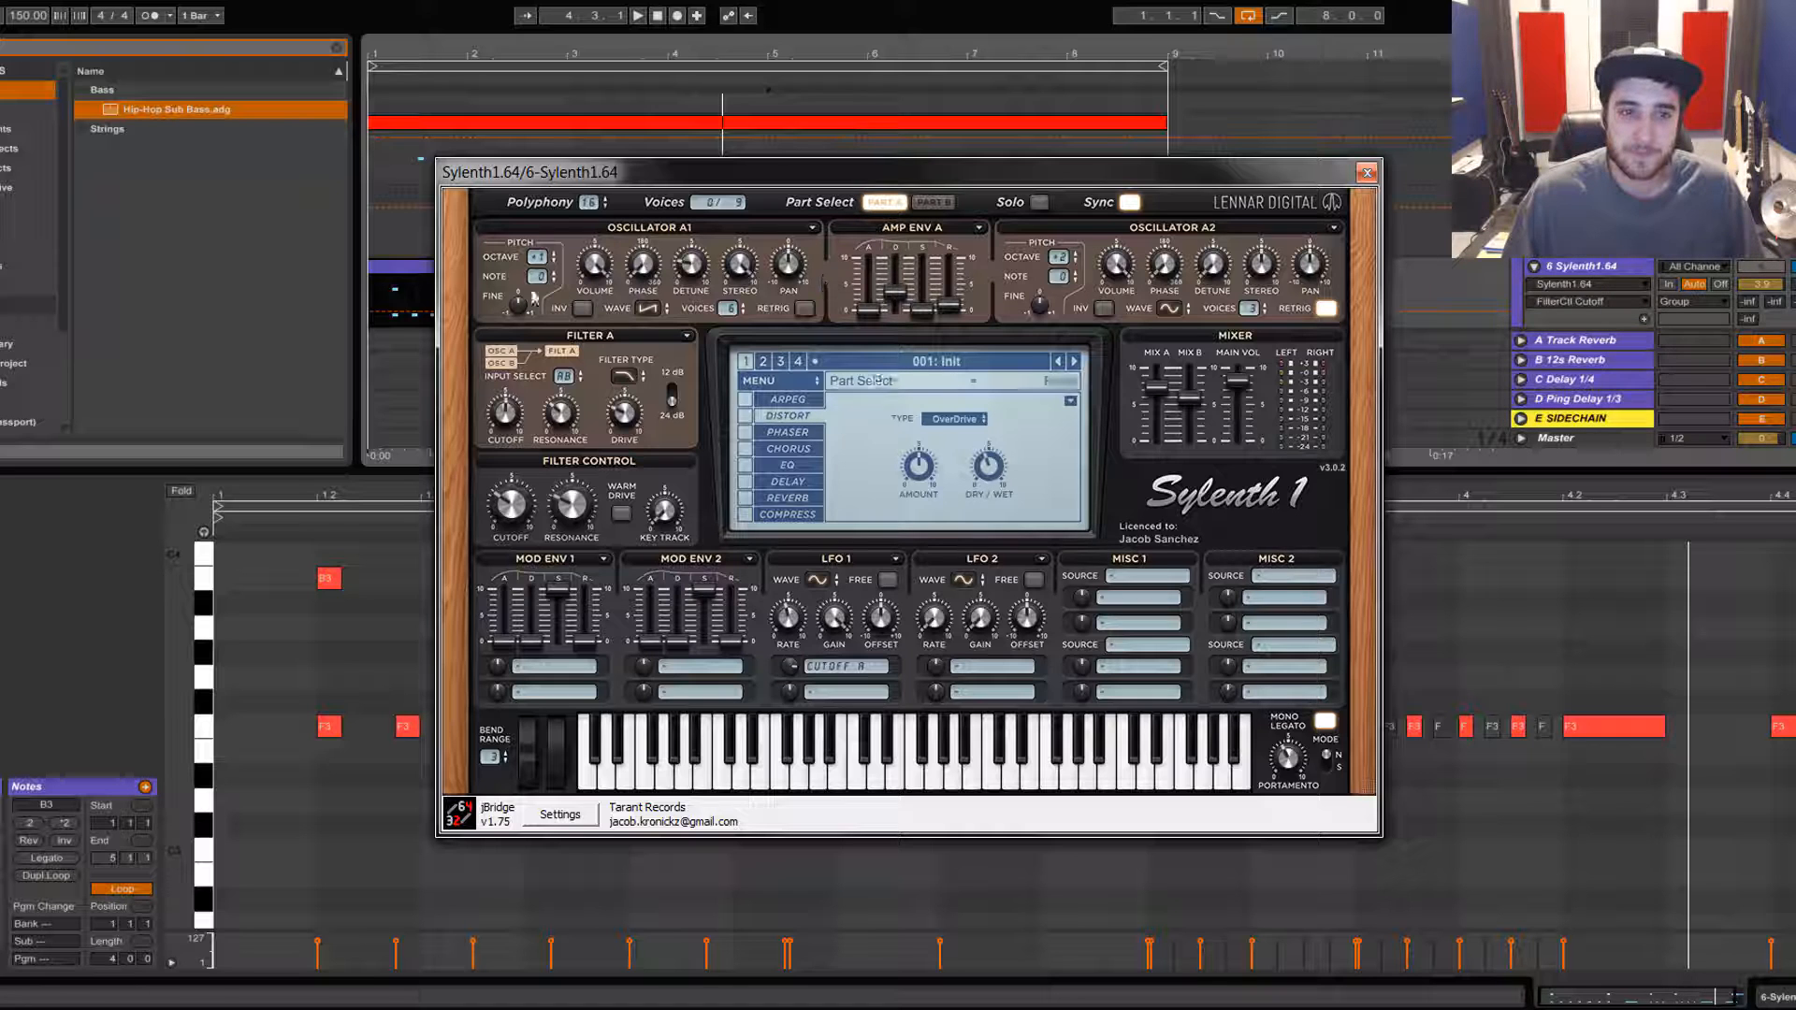
key(space)
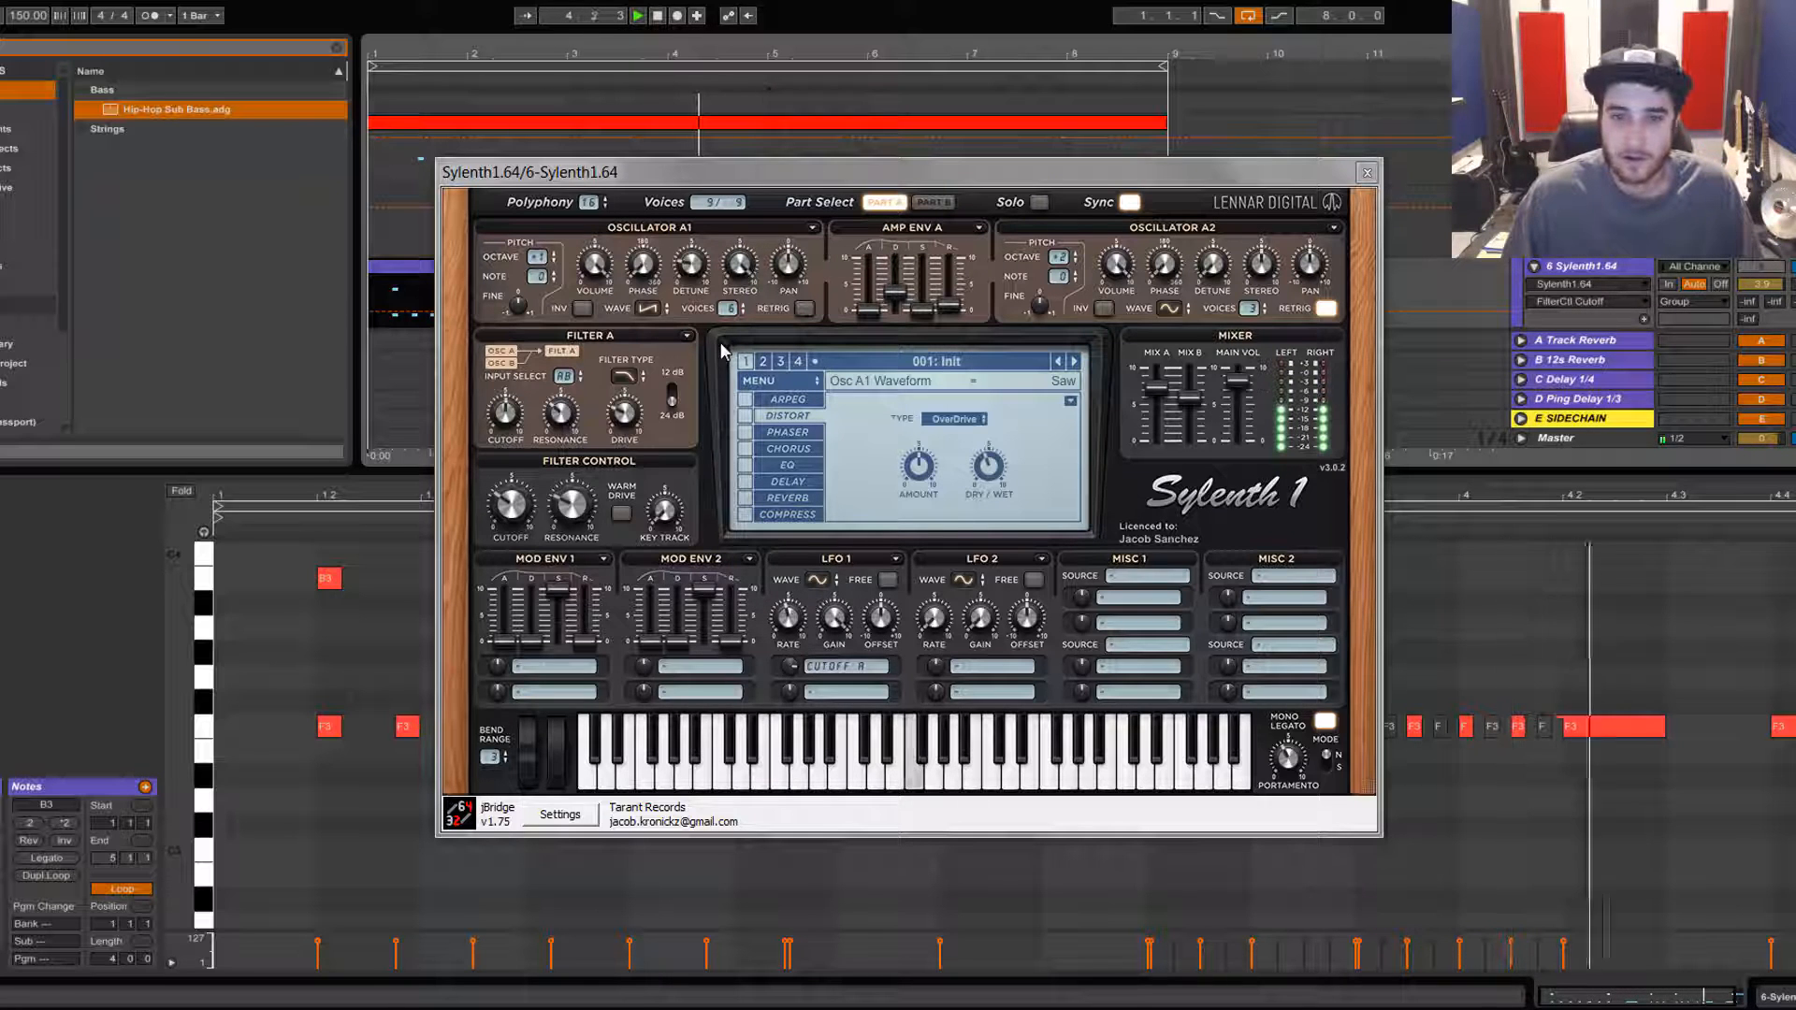
key(space)
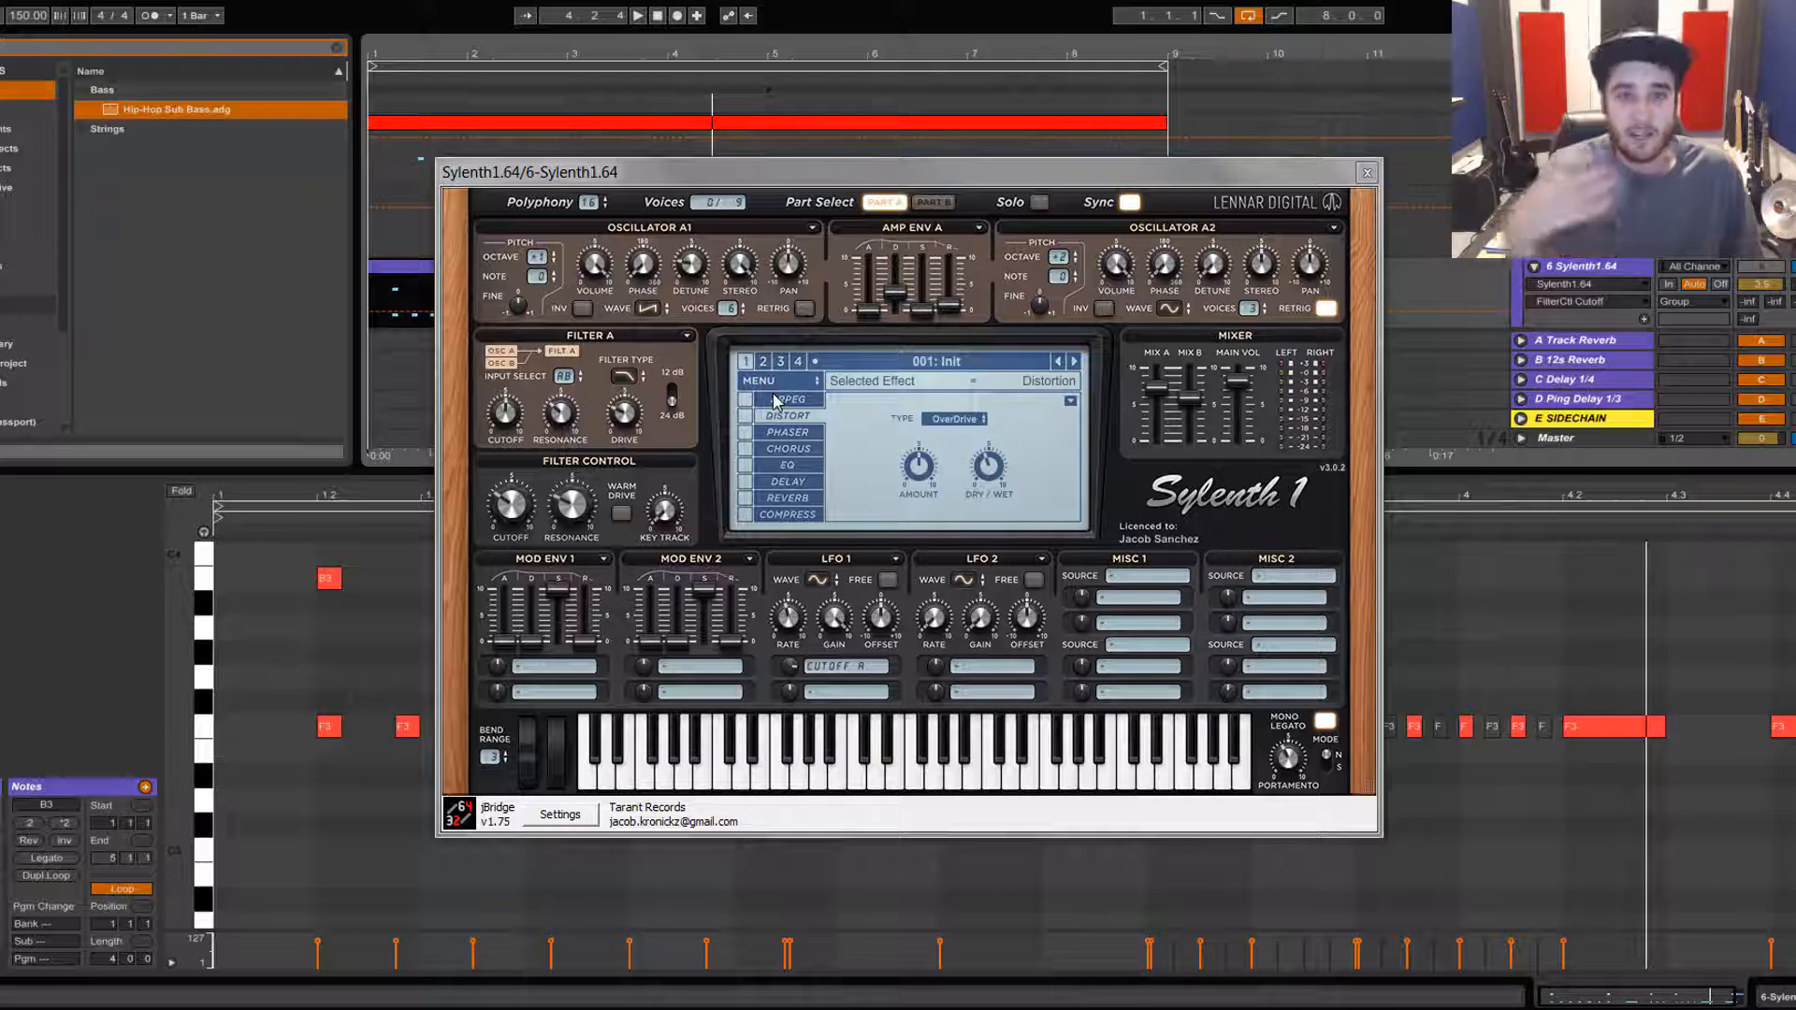
Step: Enable the distortion effect and raise its dry/wet amount while auditioning
click(746, 415)
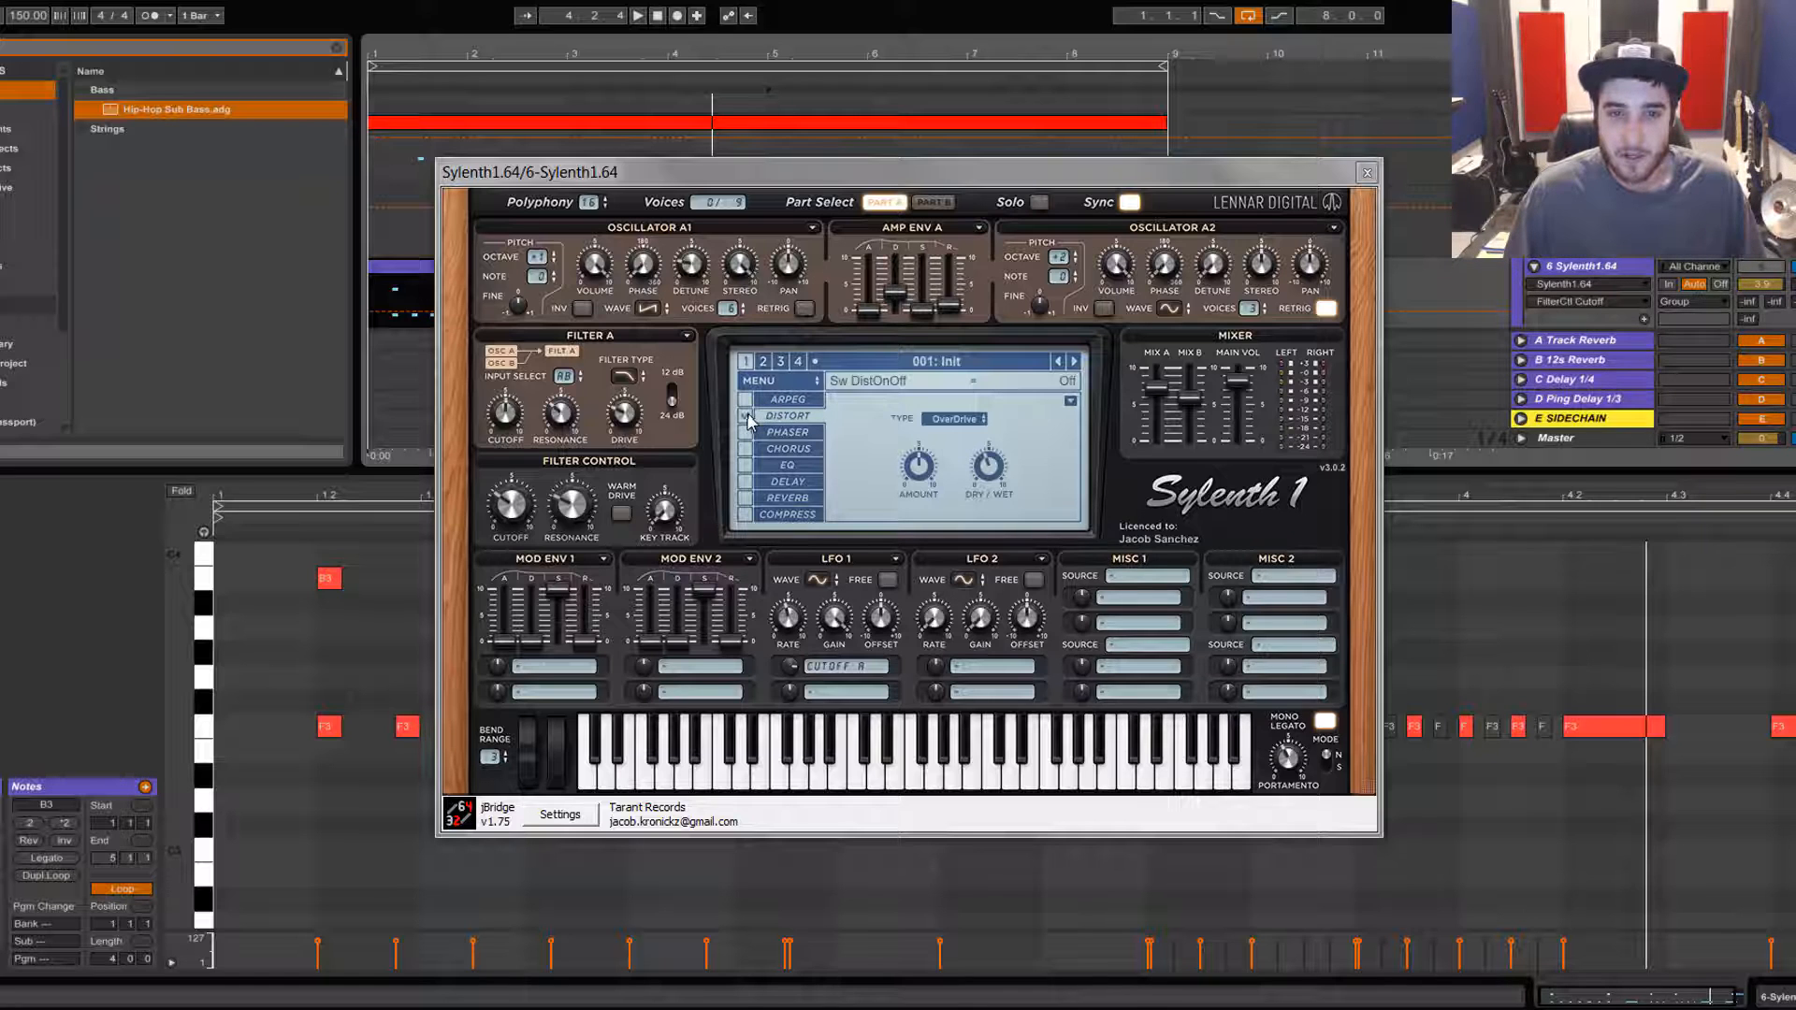
drag(994, 465, 1048, 271)
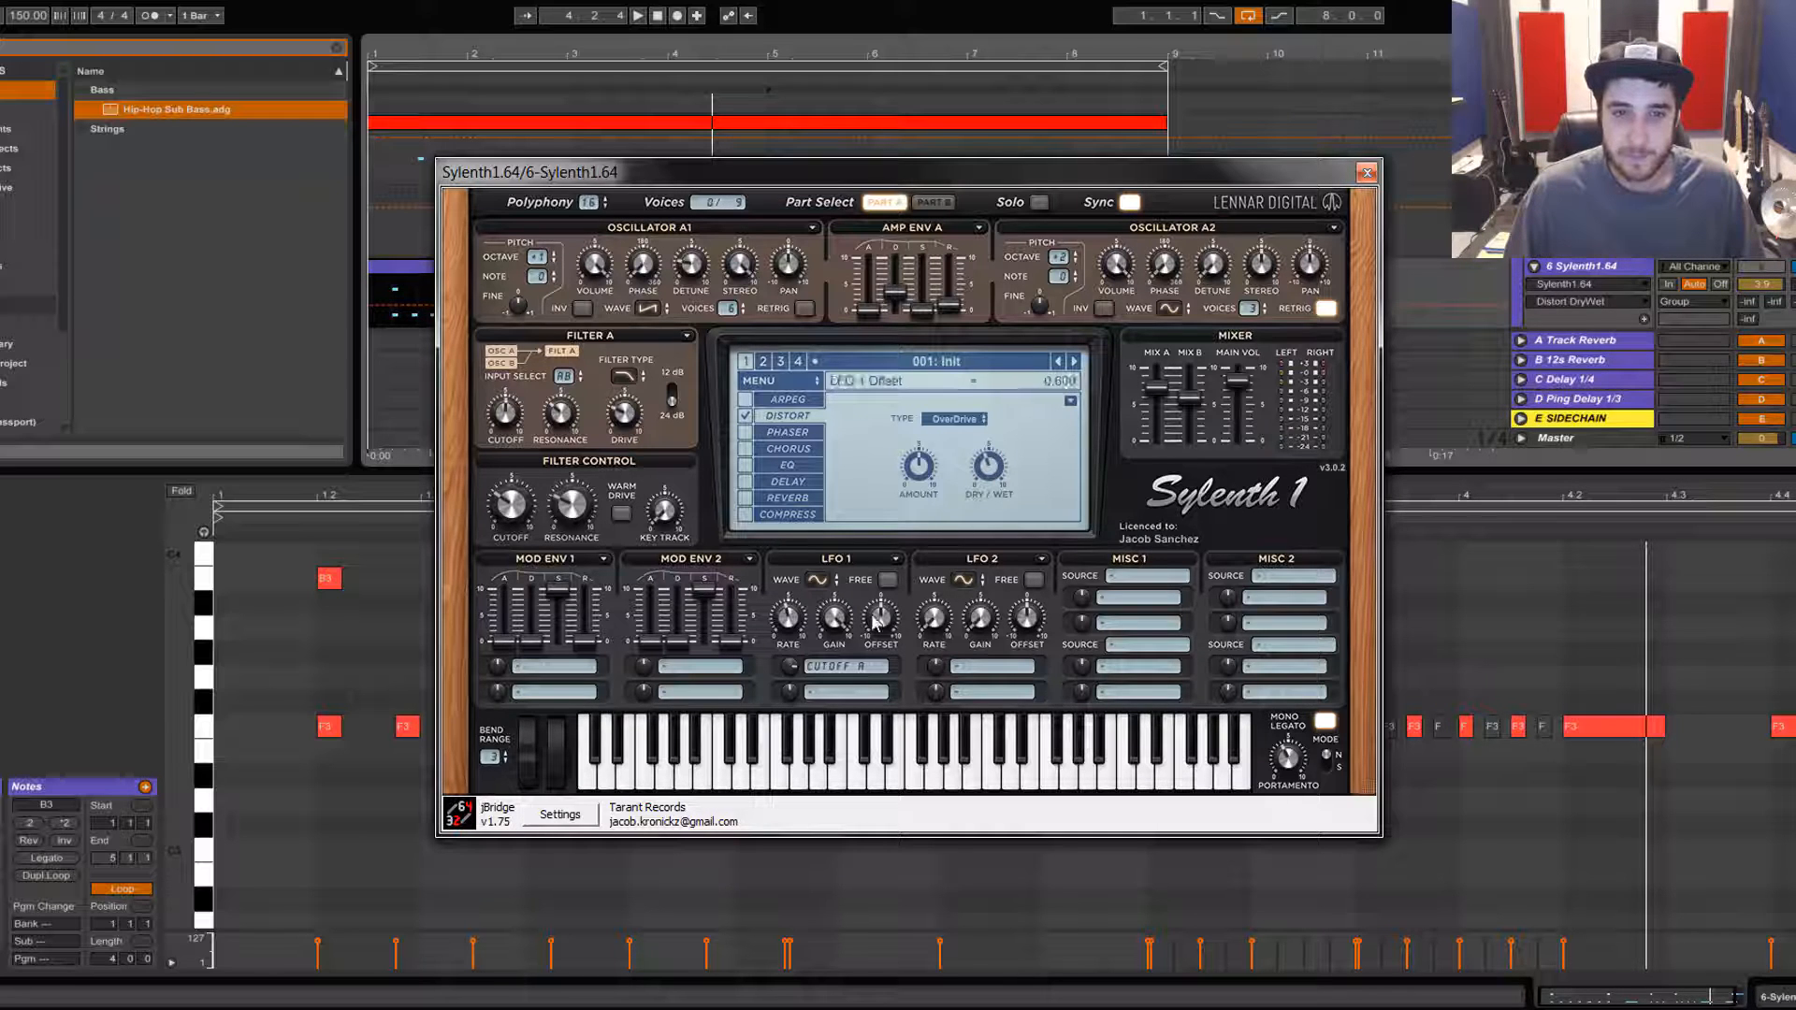
key(space)
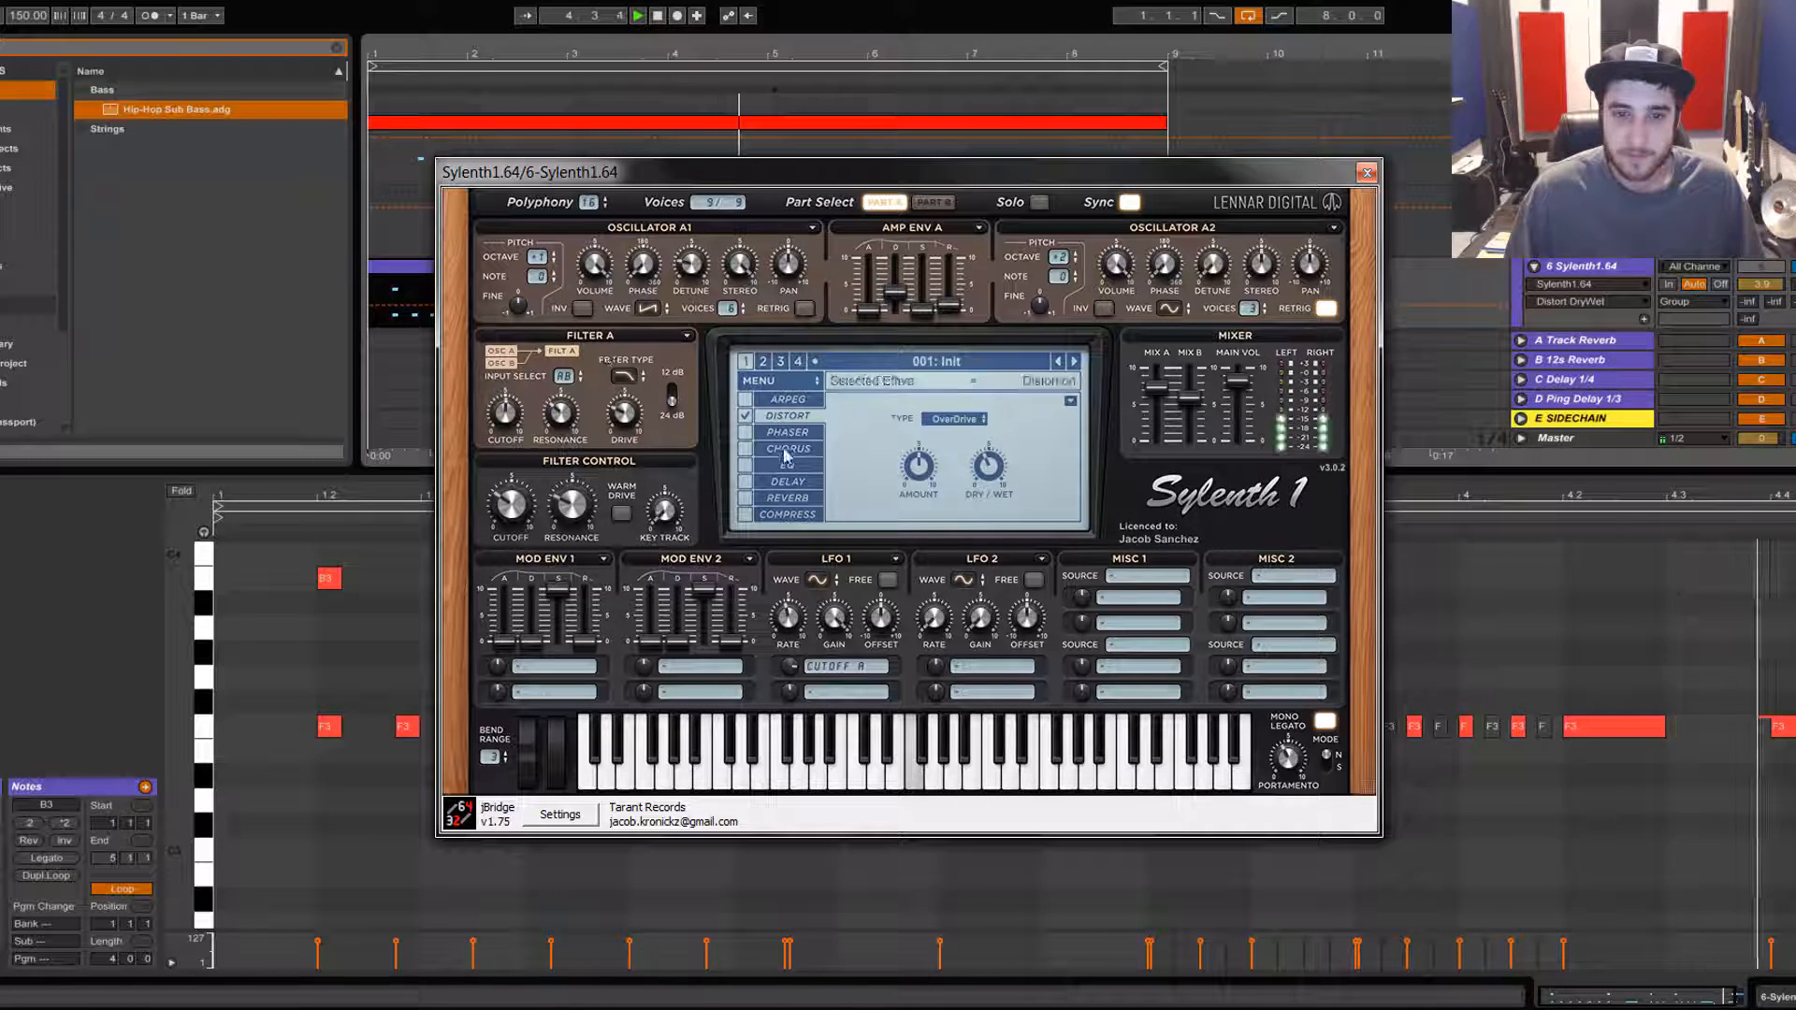
key(space)
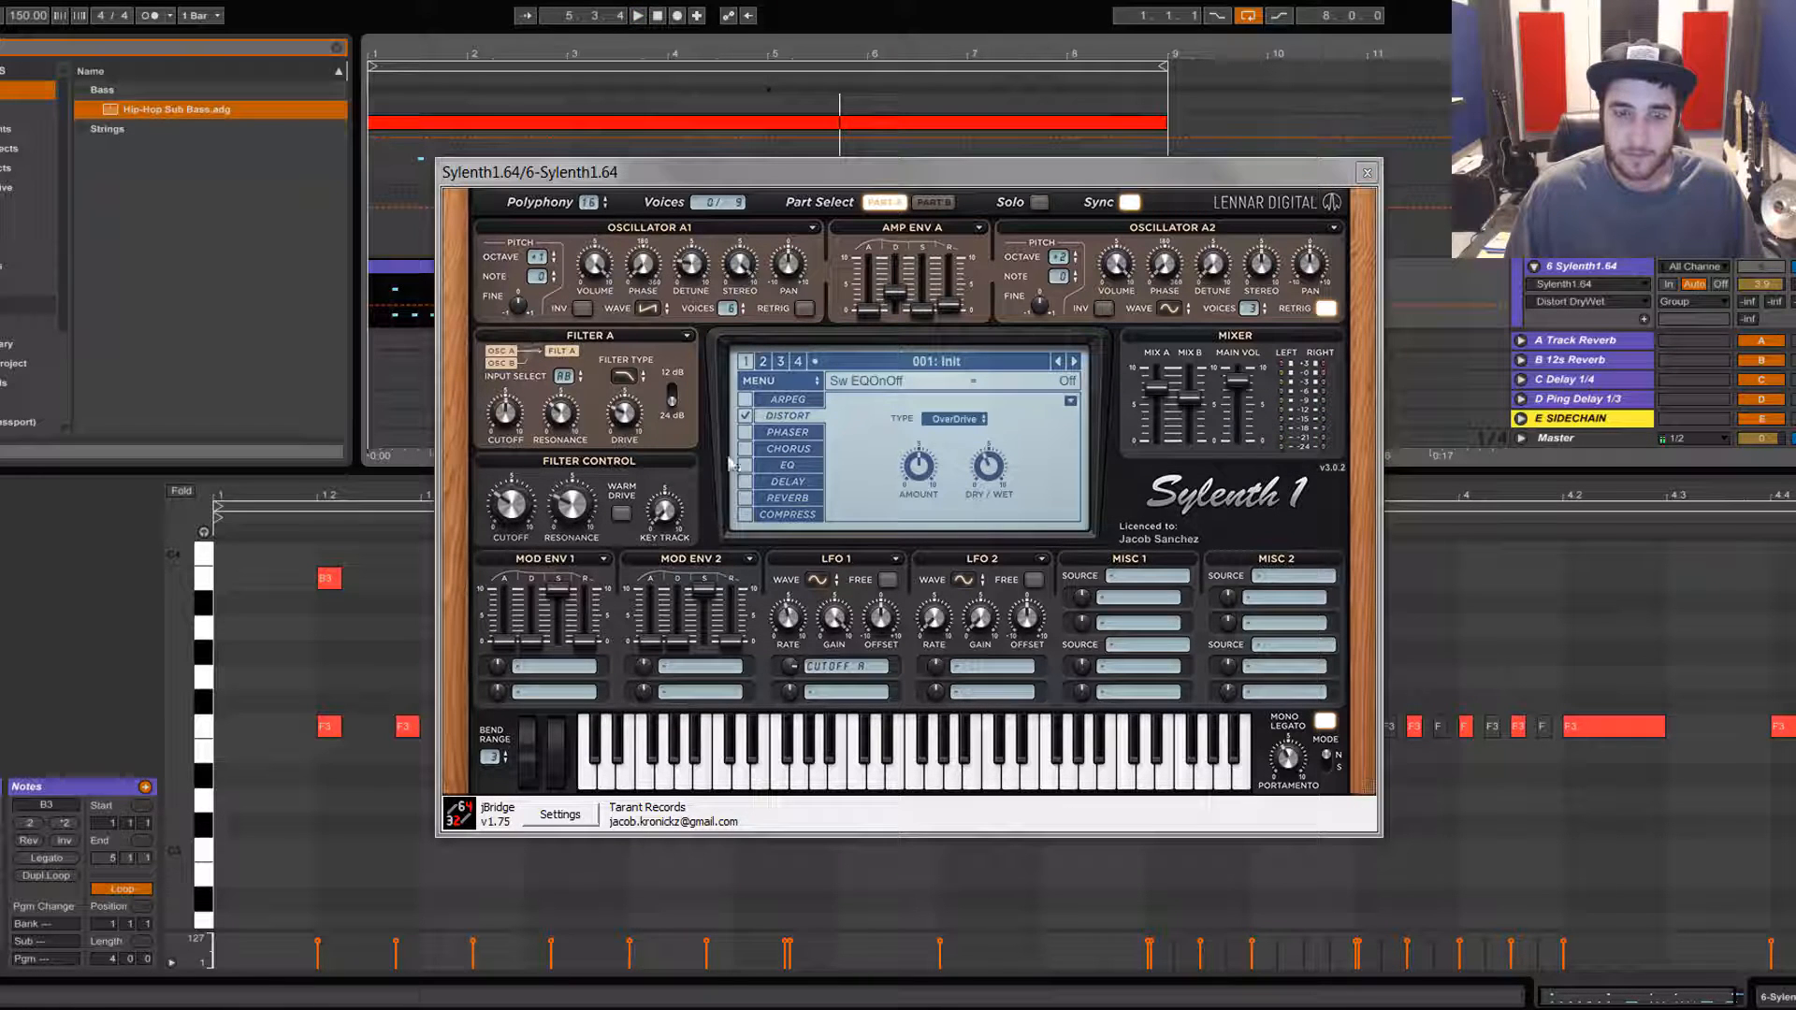
Step: Open the EQ effect page and boost the bass by about 2.1 dB, adjusting the bass frequency
click(784, 465)
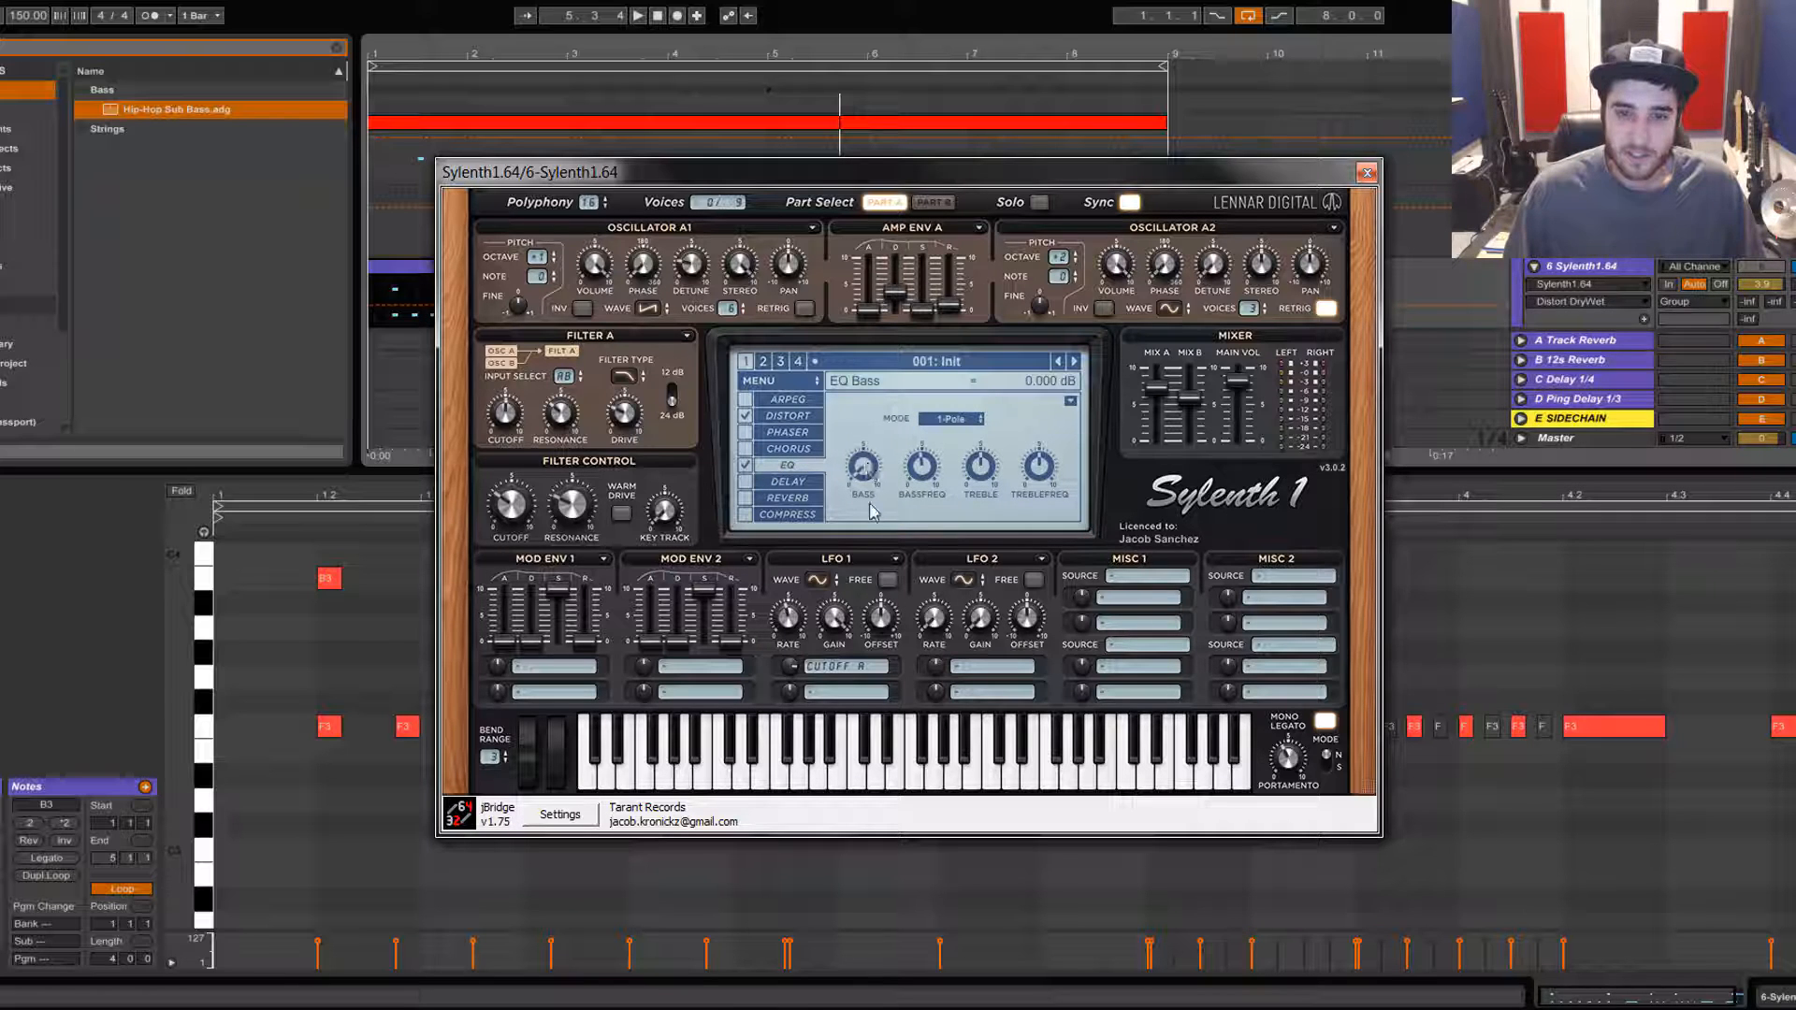
drag(872, 512, 877, 499)
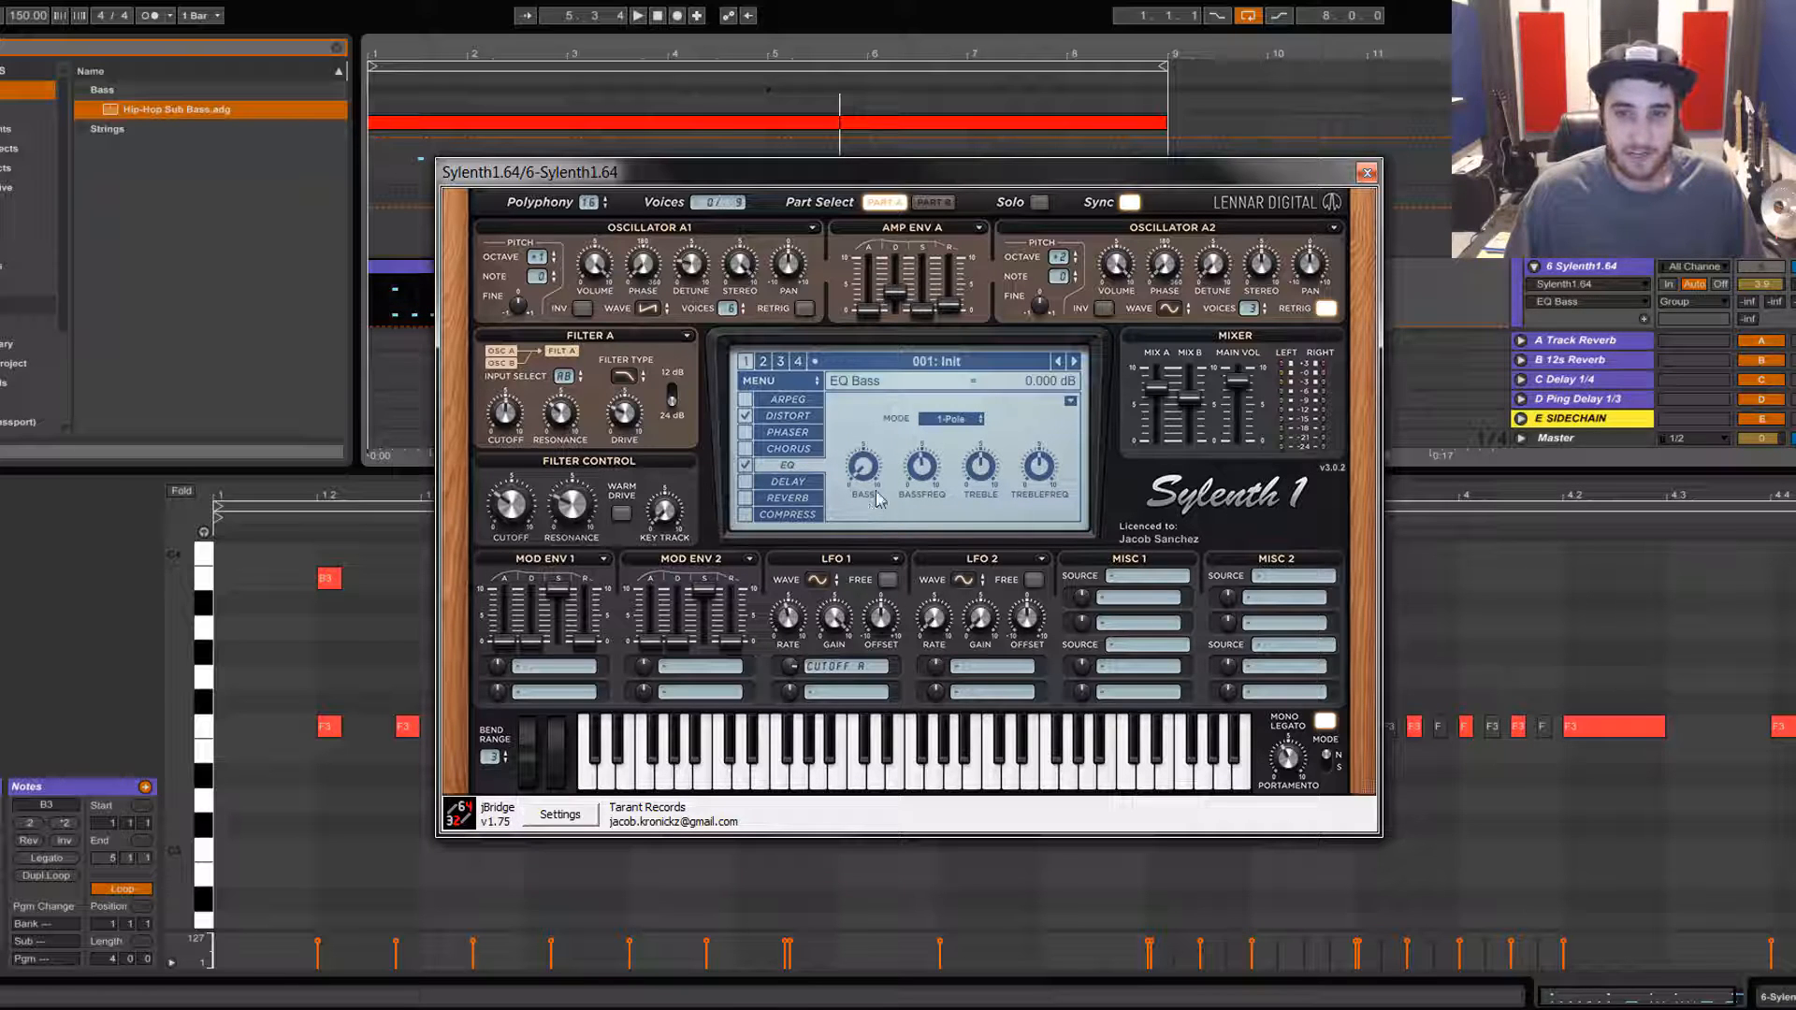
click(922, 472)
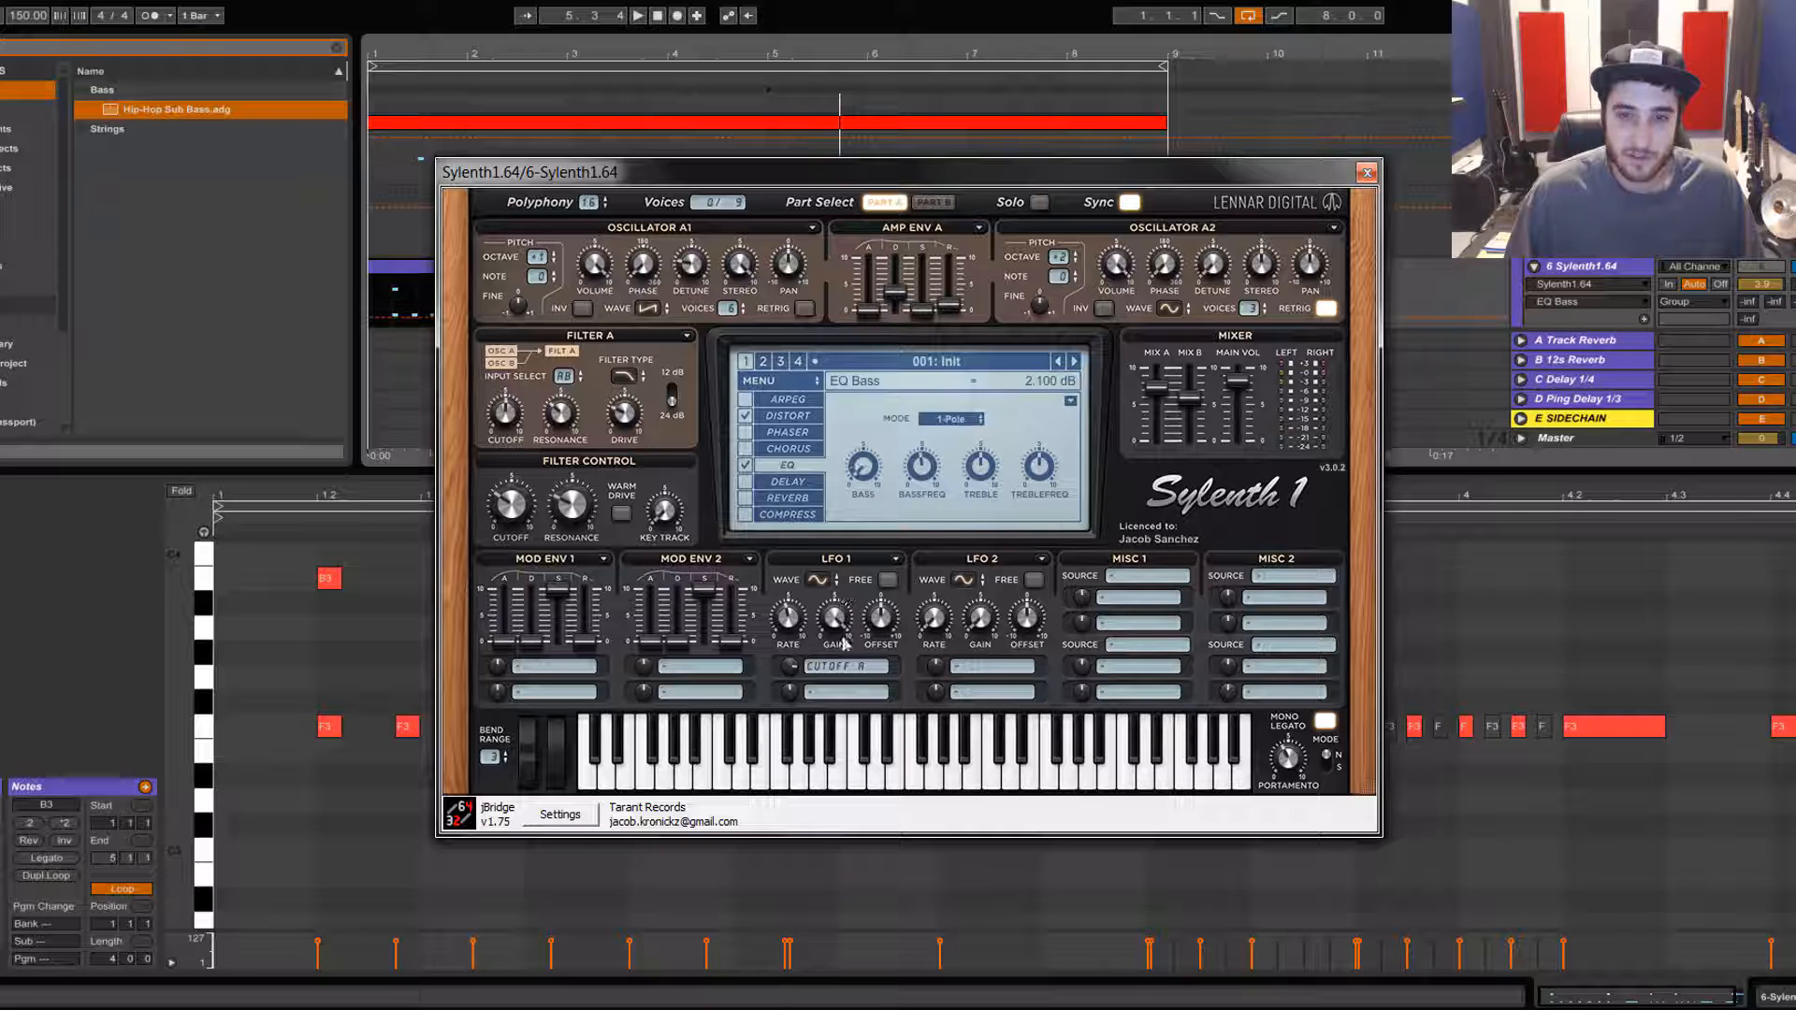
click(925, 465)
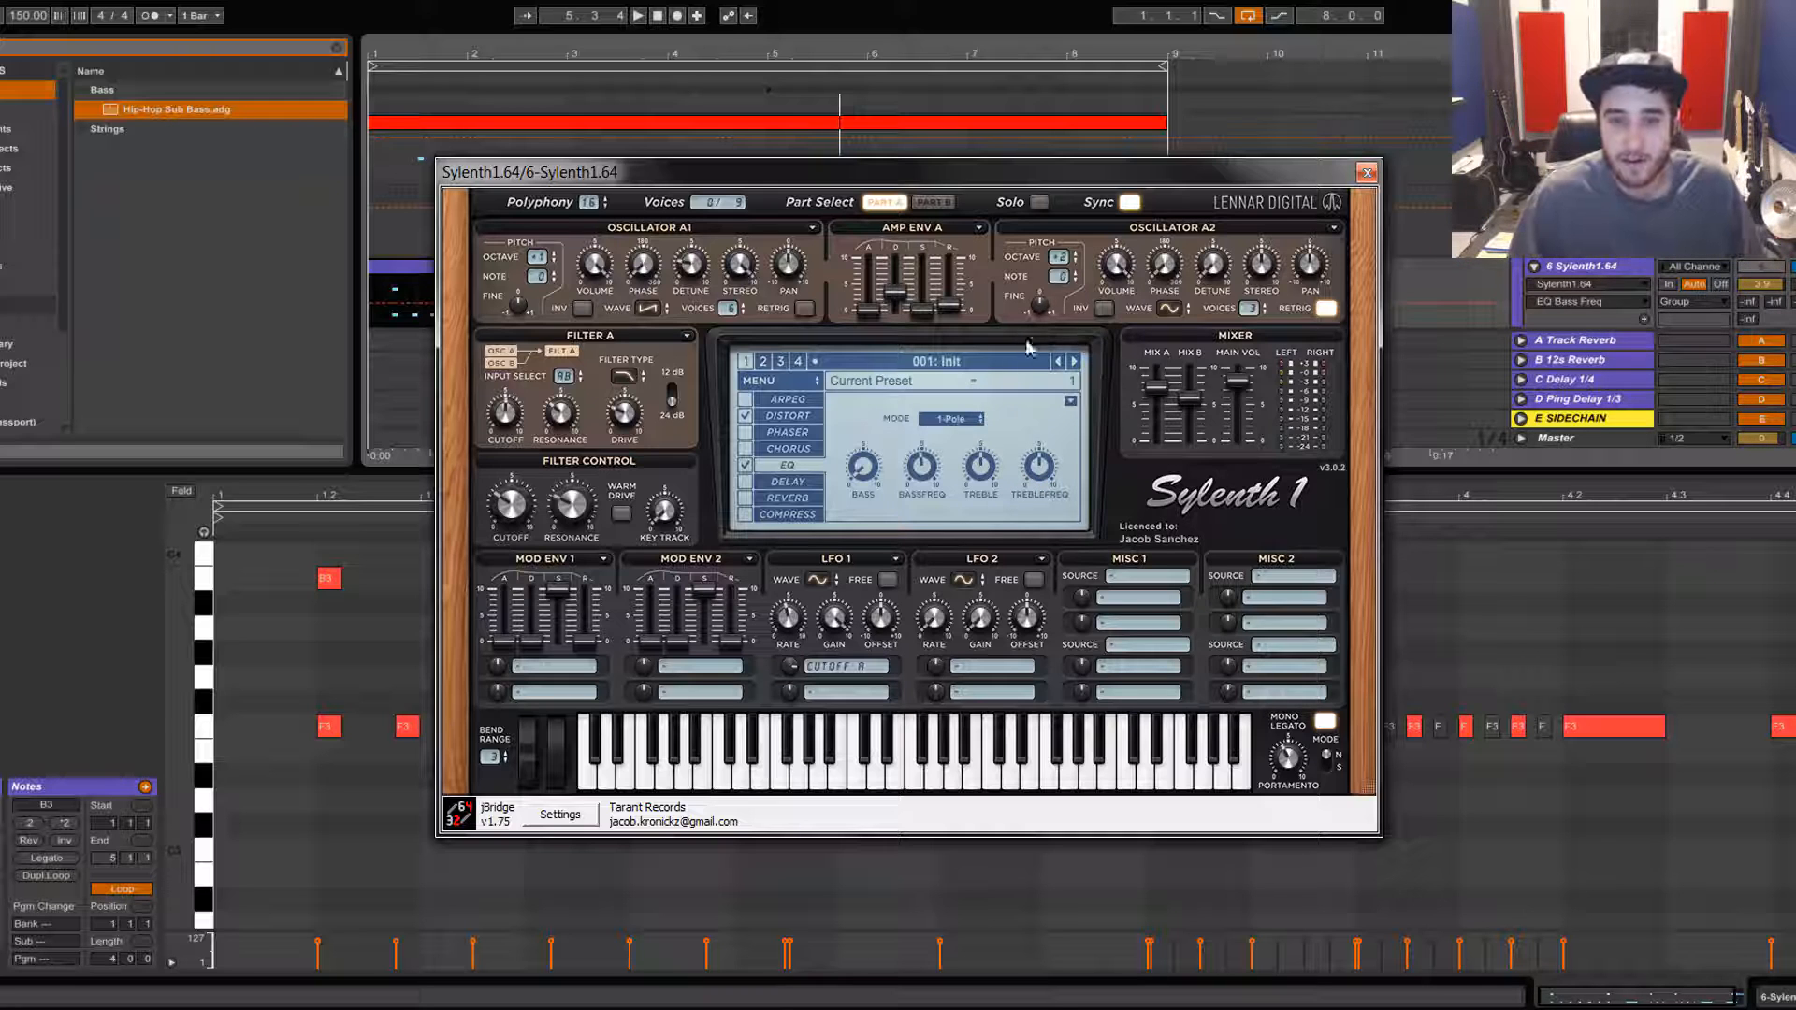
key(space)
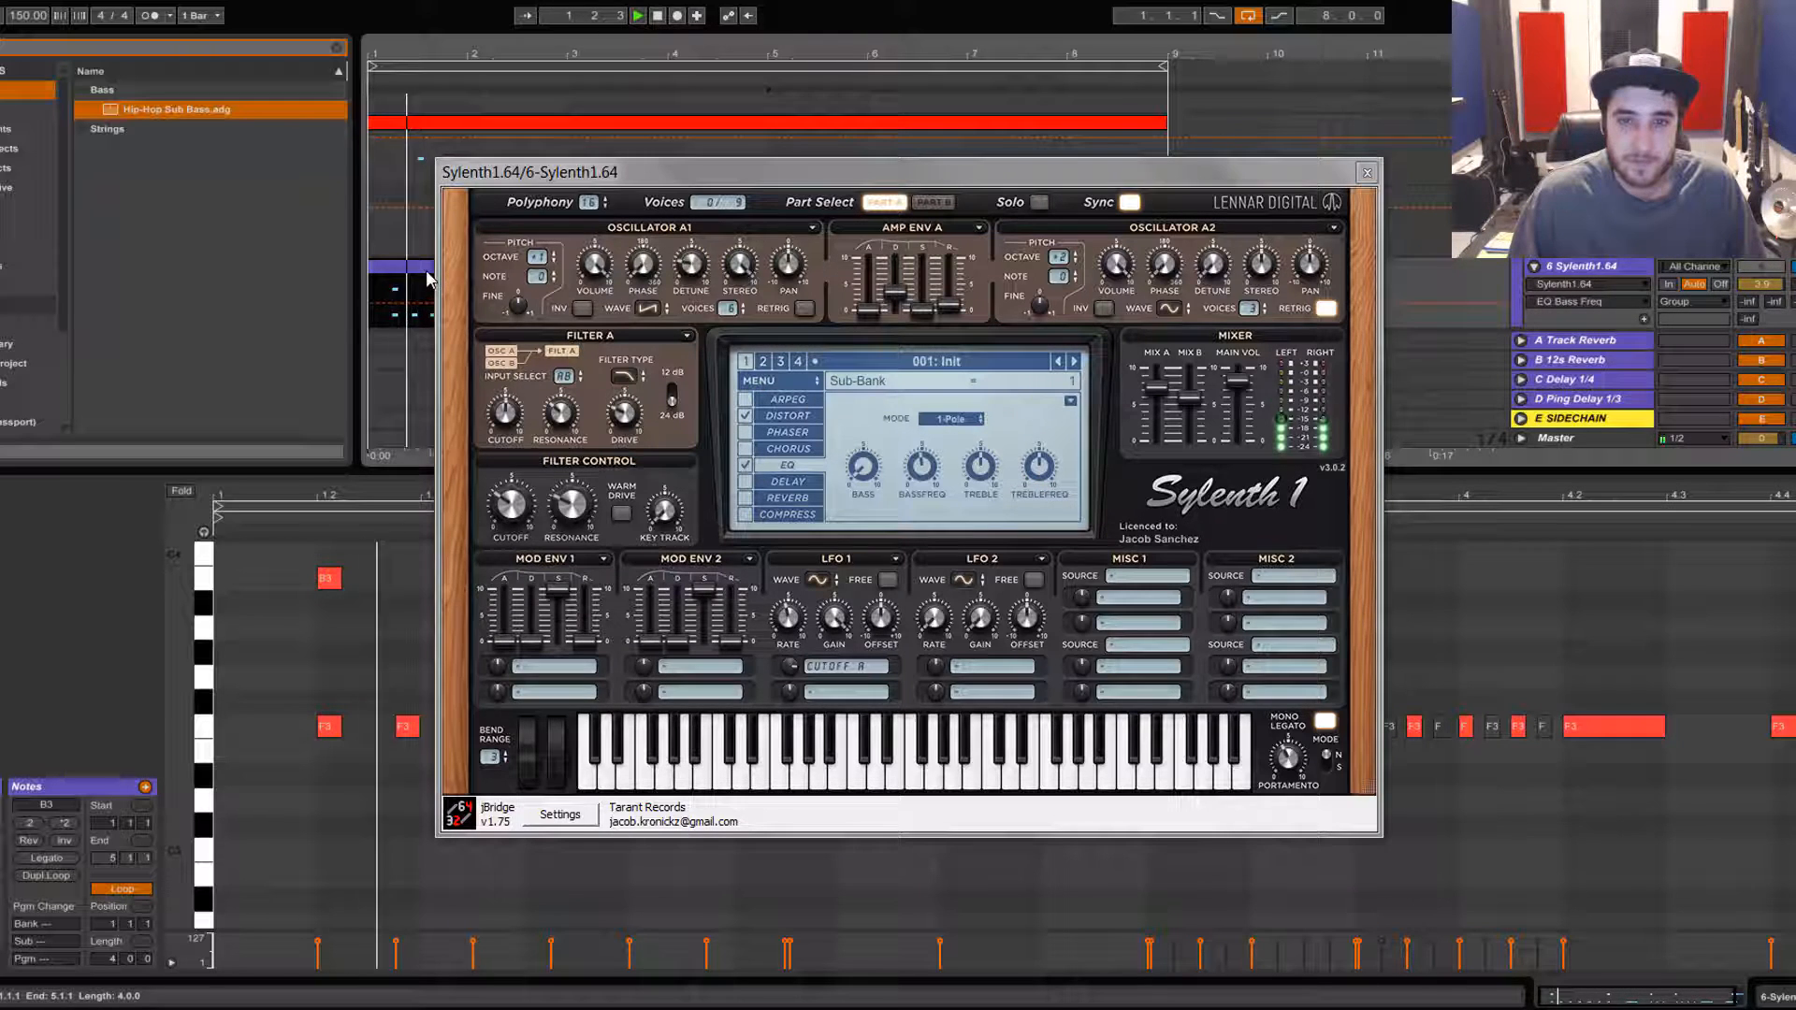
Step: Toggle the EQ effect off and back on to compare the sound
click(745, 466)
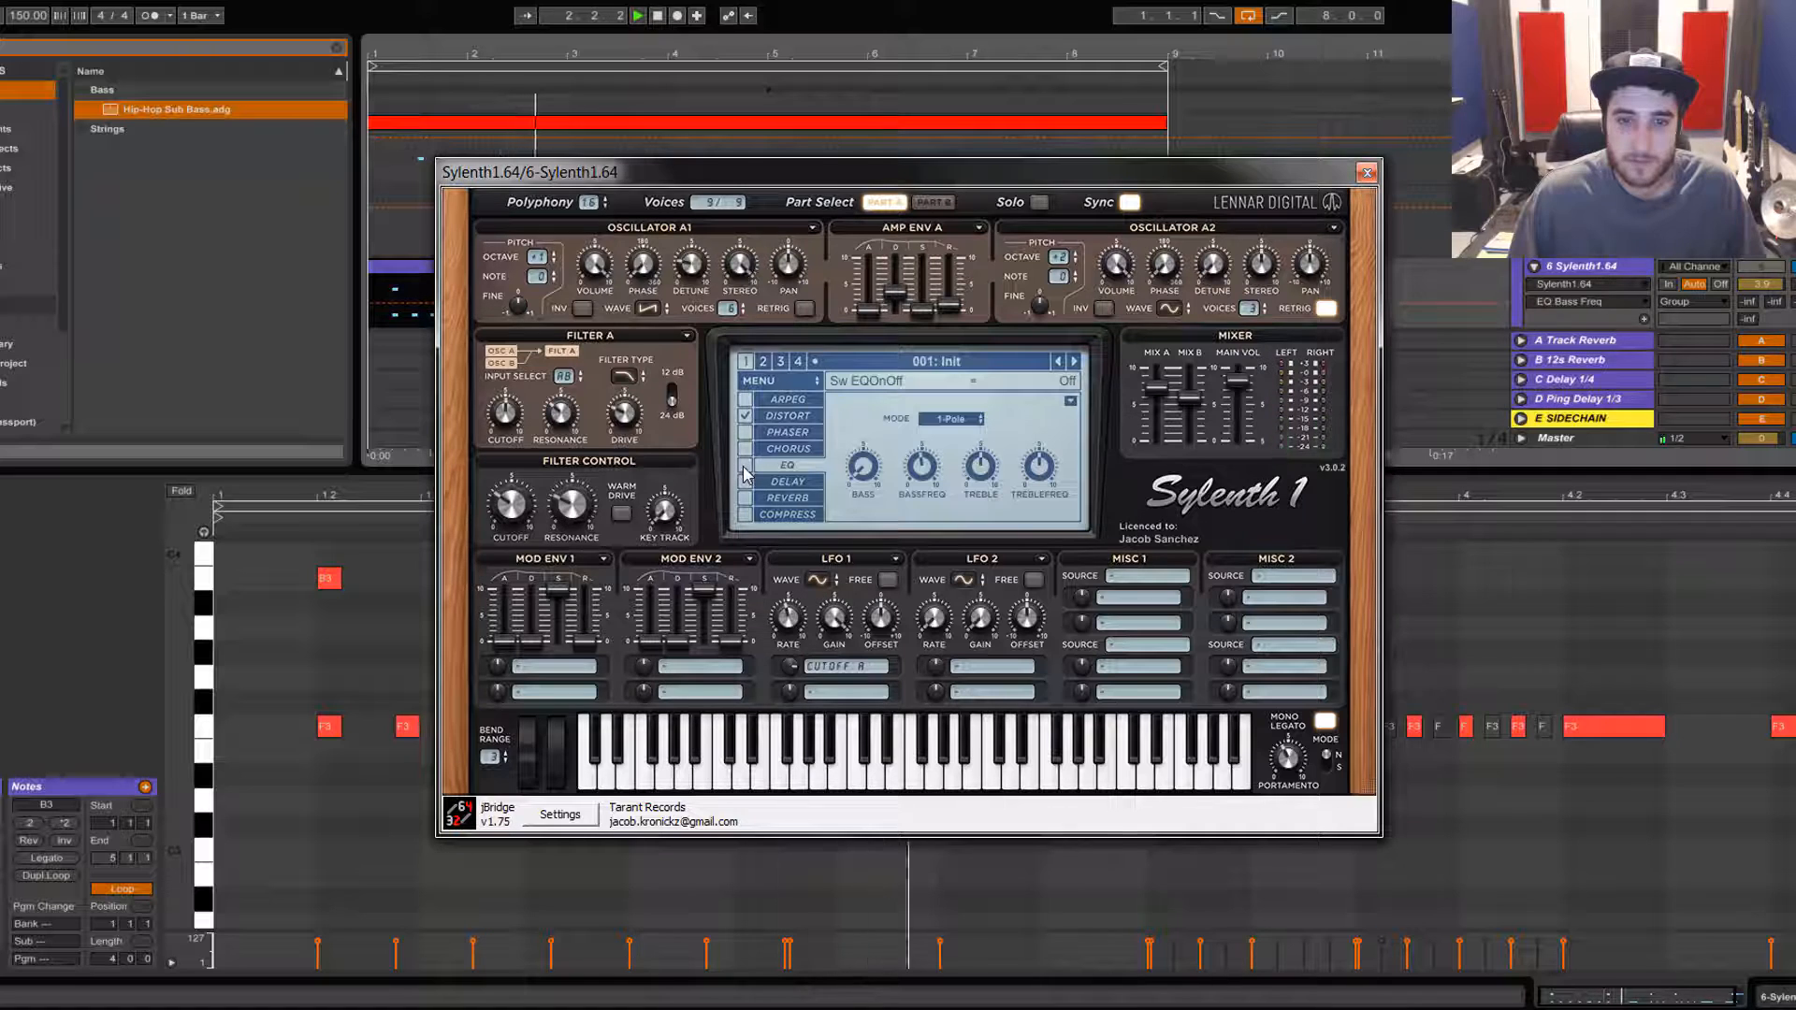
click(745, 466)
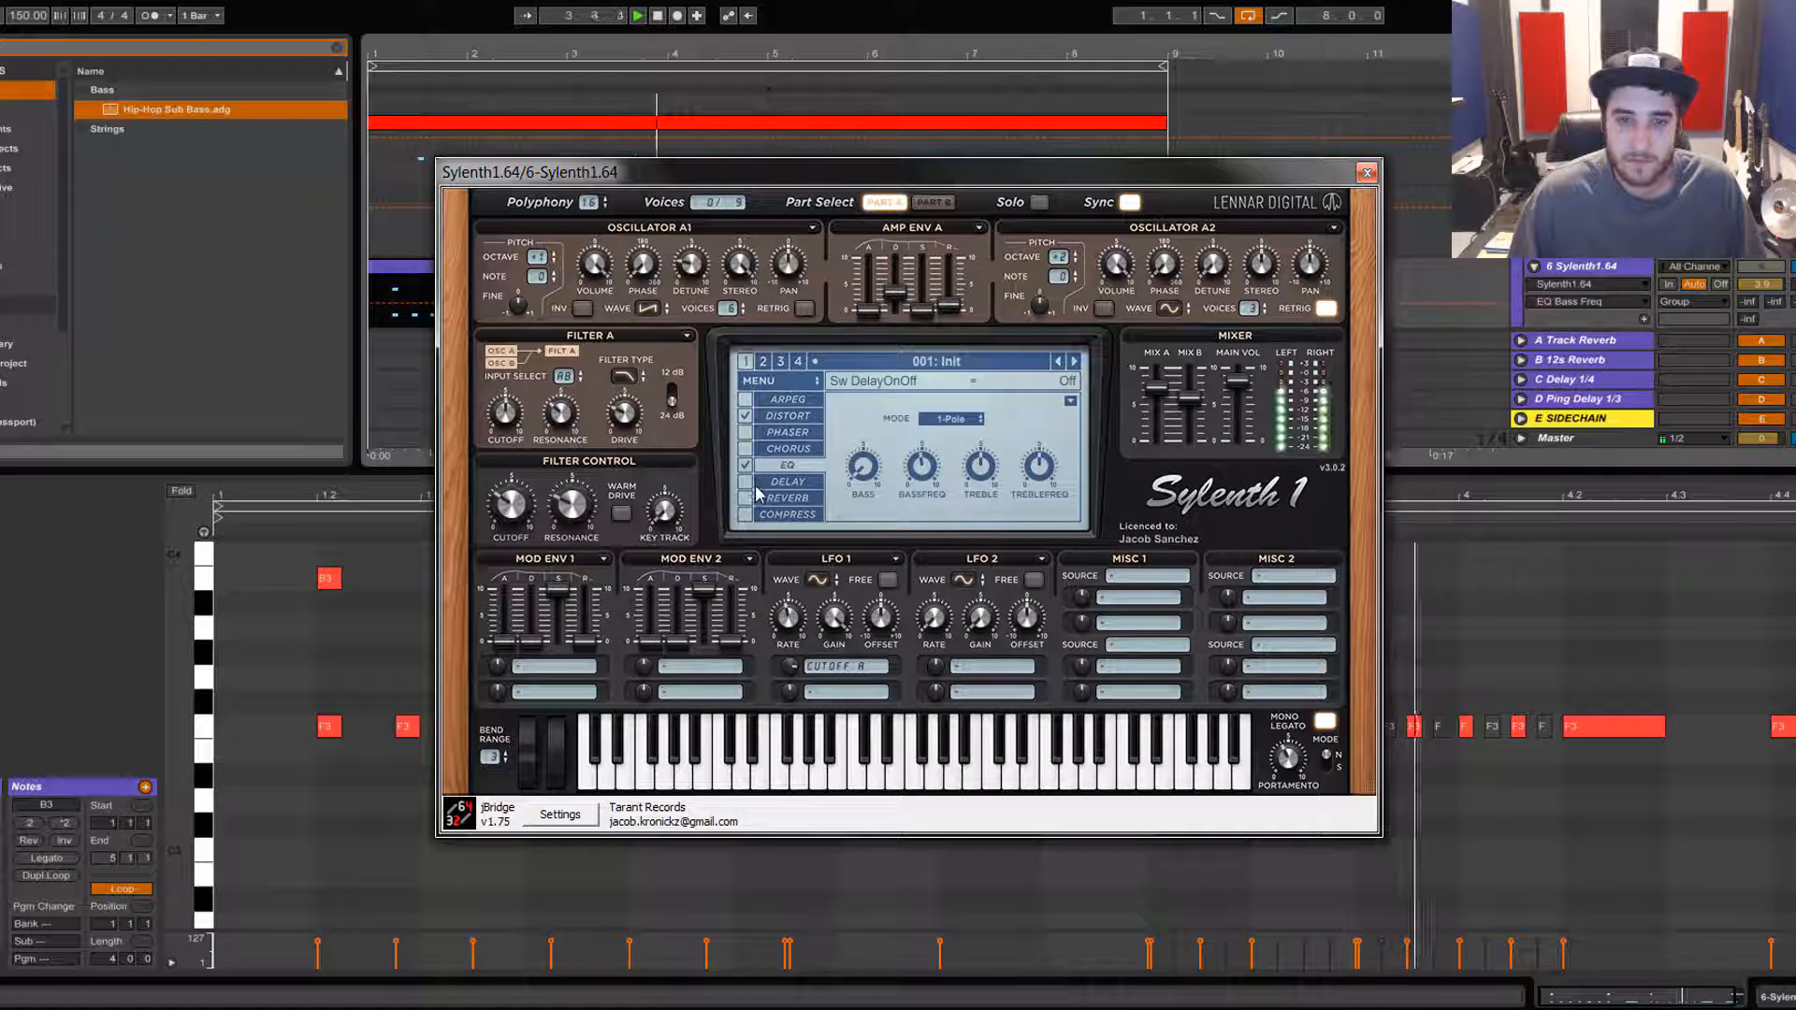
Step: Open the delay effect page, nudge its dry/wet amount, and audition the clip
click(767, 481)
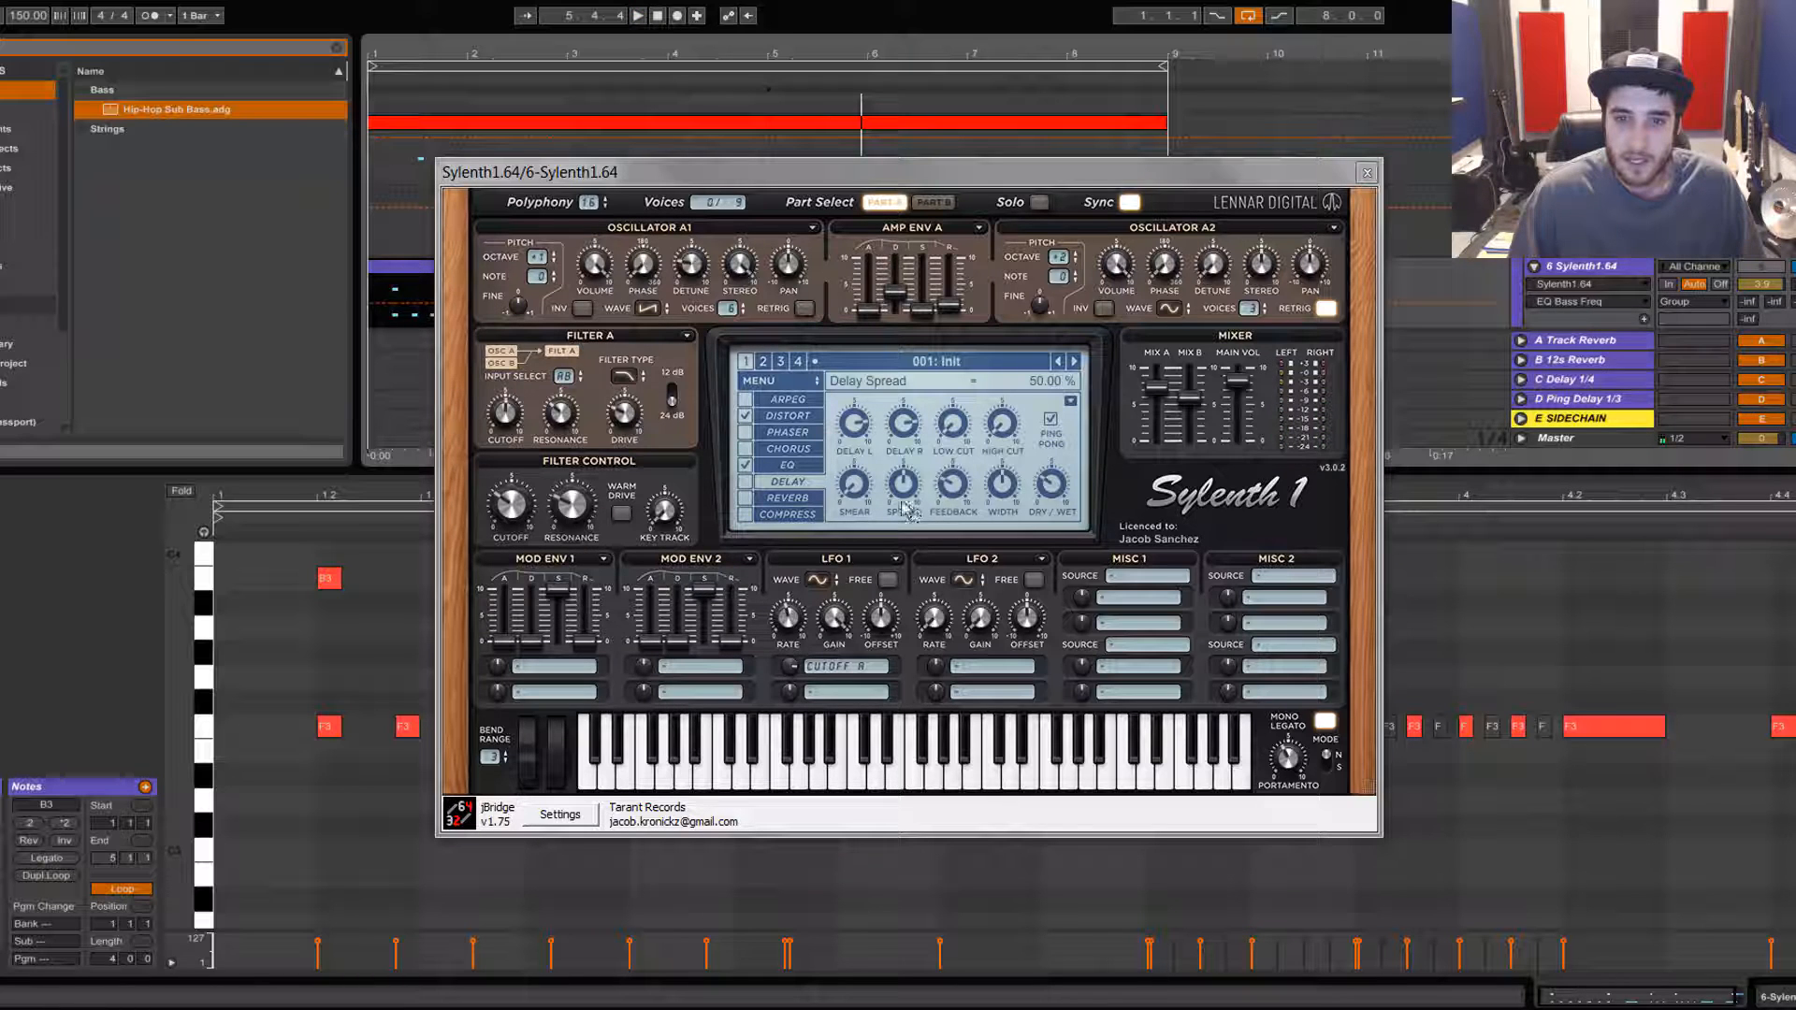
drag(1052, 496, 1054, 506)
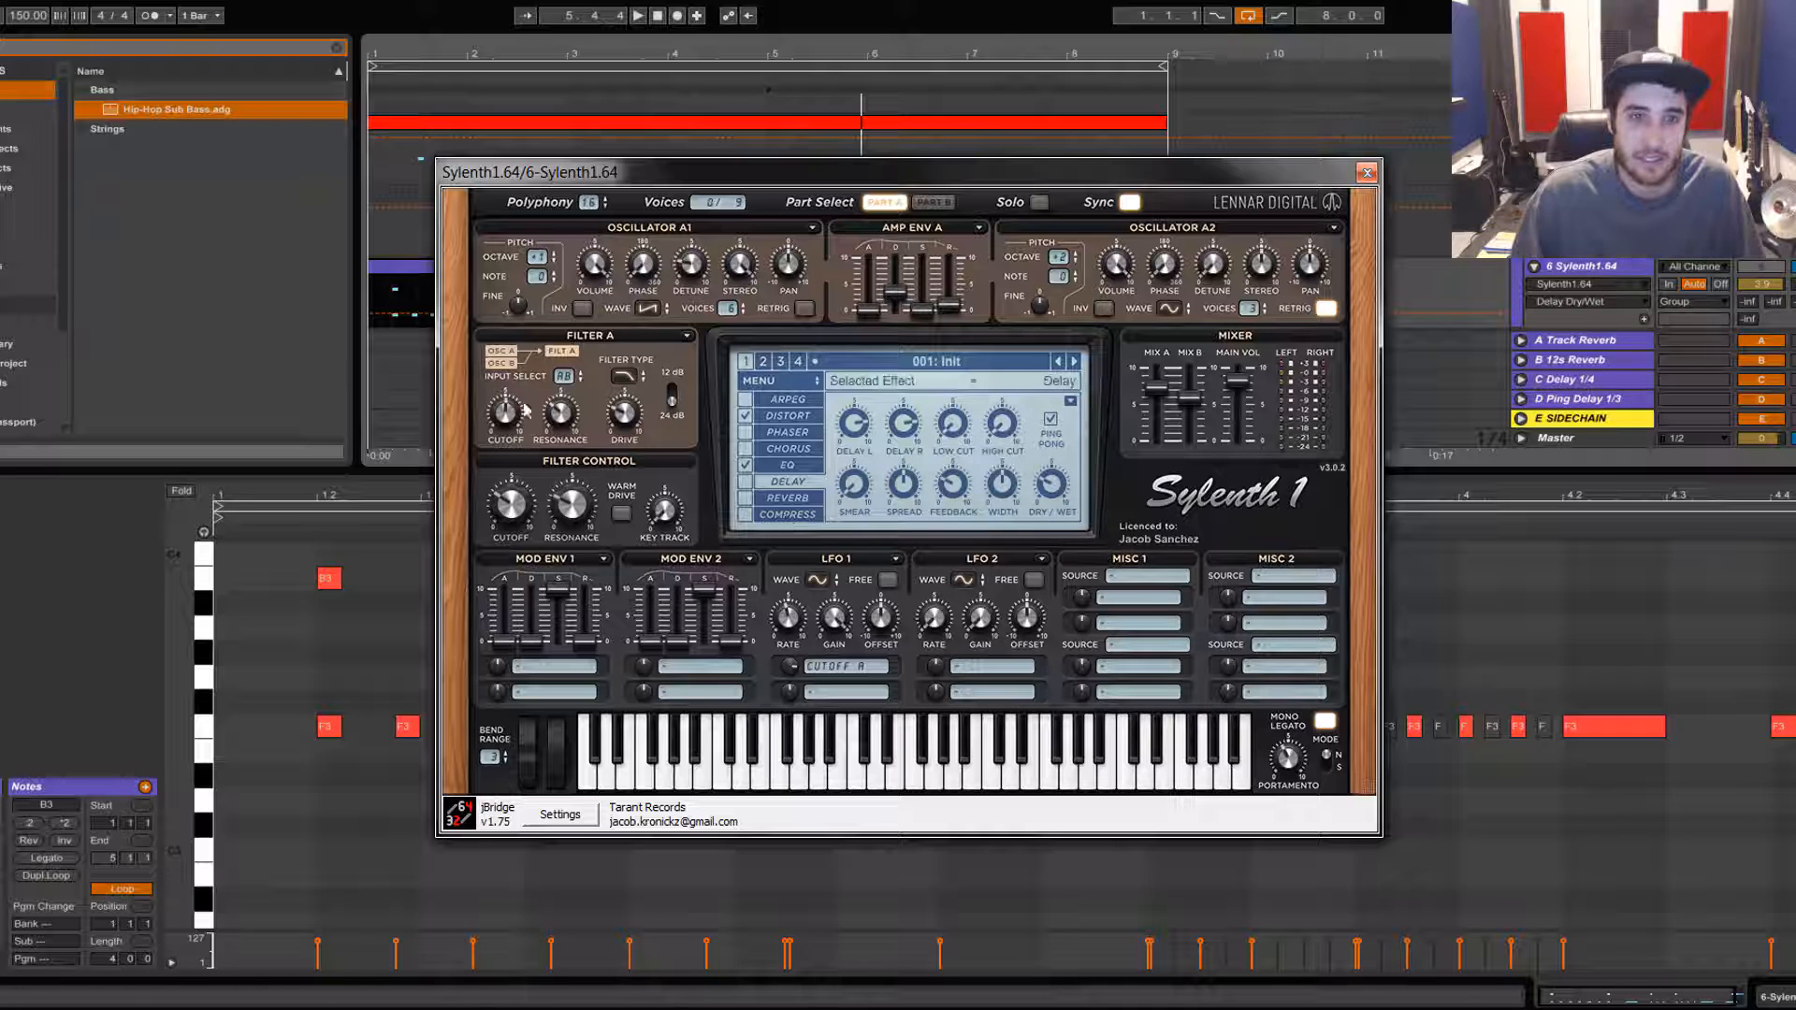
click(393, 301)
key(space)
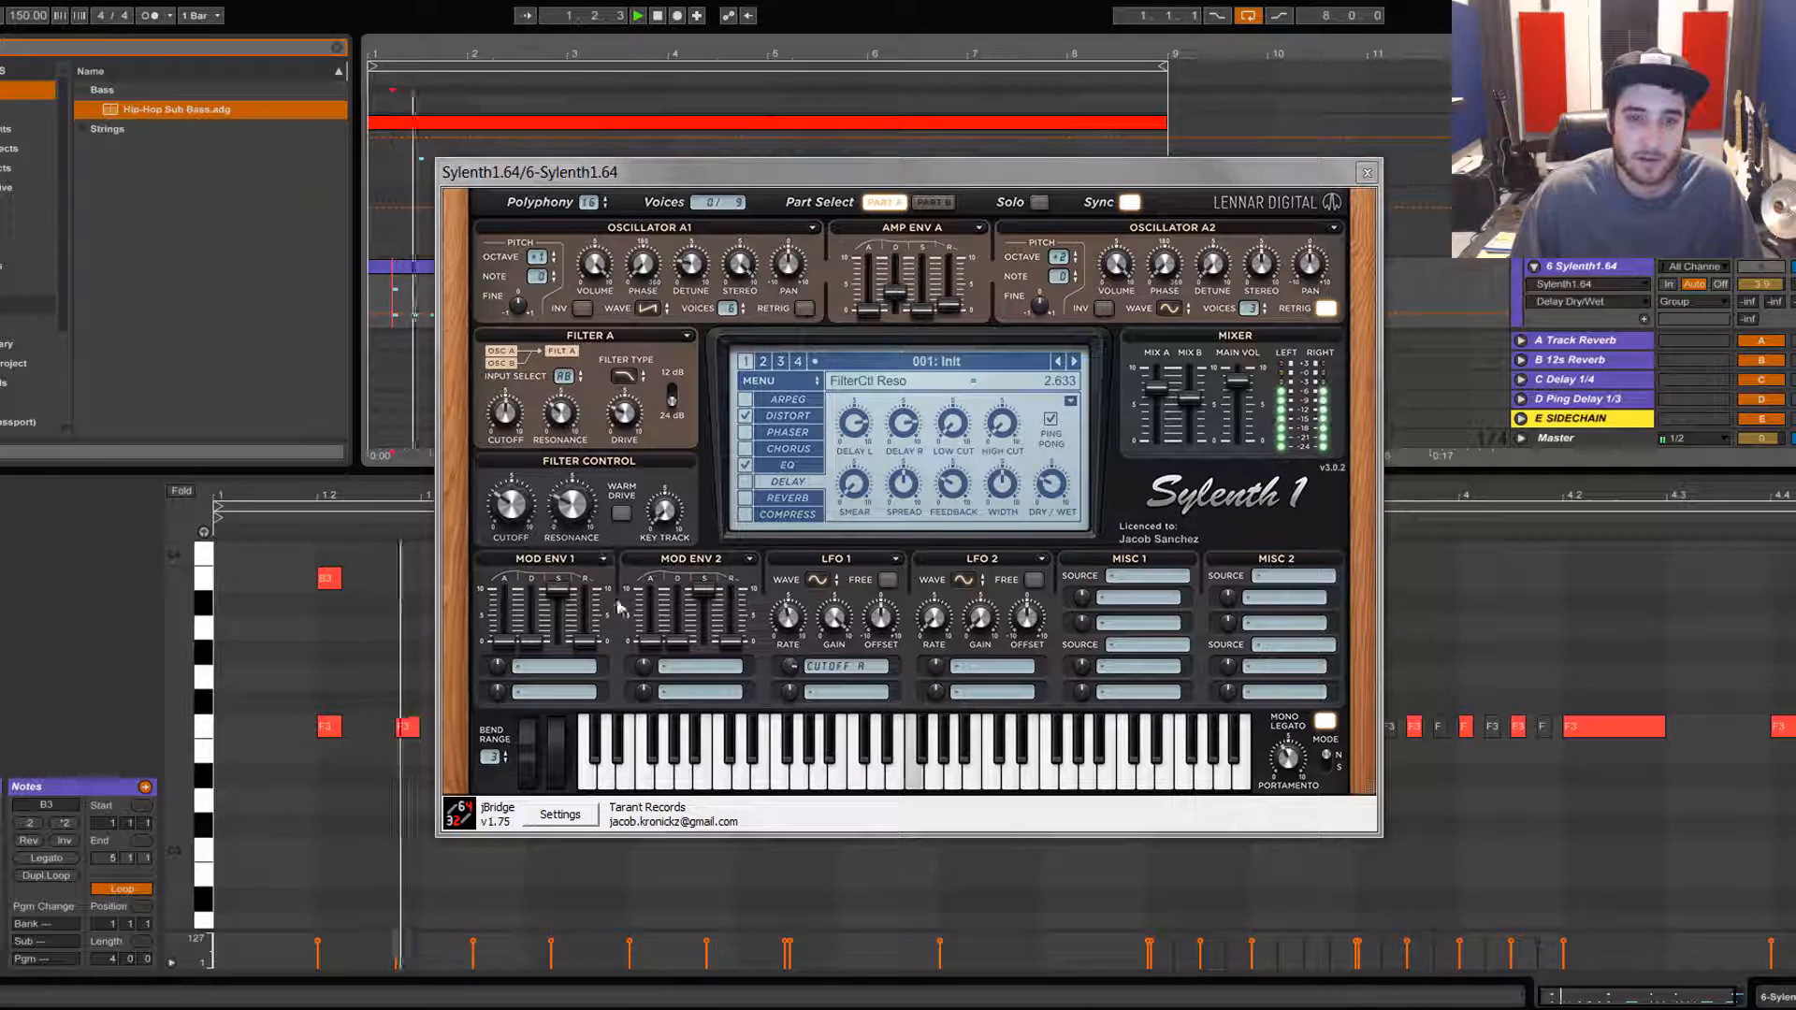
Step: Enable the delay effect and audition the patch with it
click(745, 481)
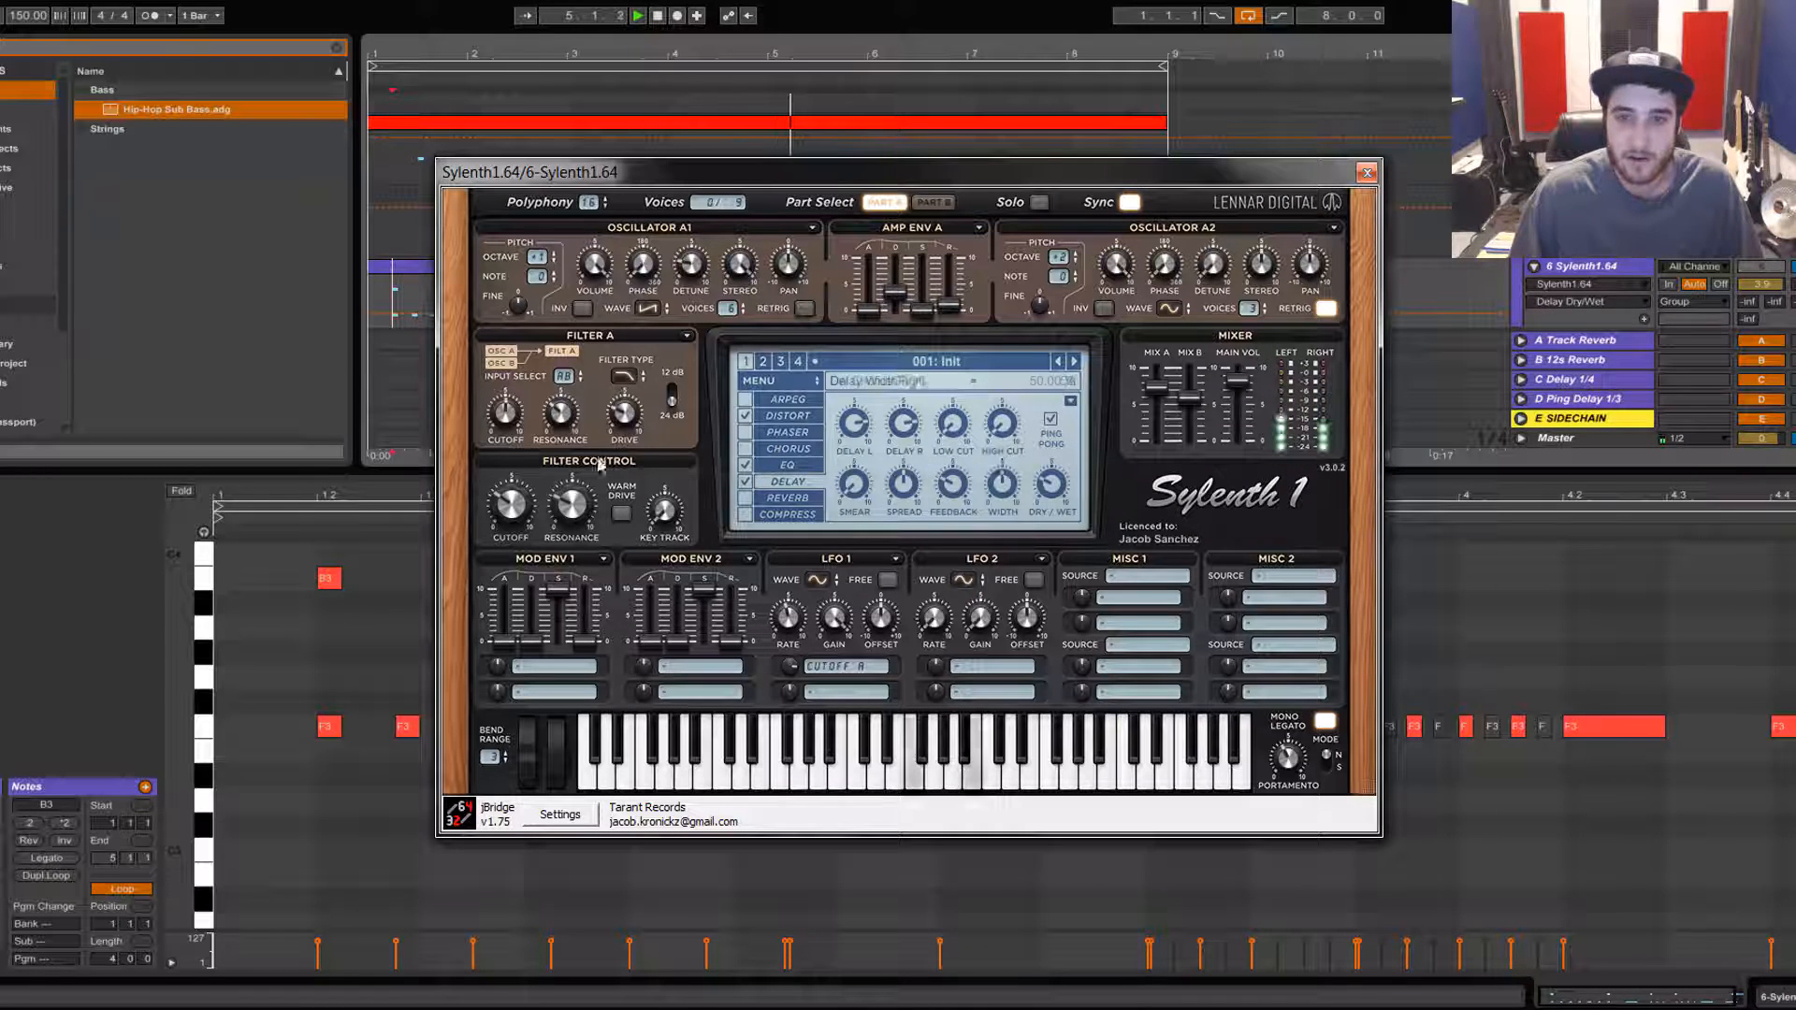
click(415, 270)
key(space)
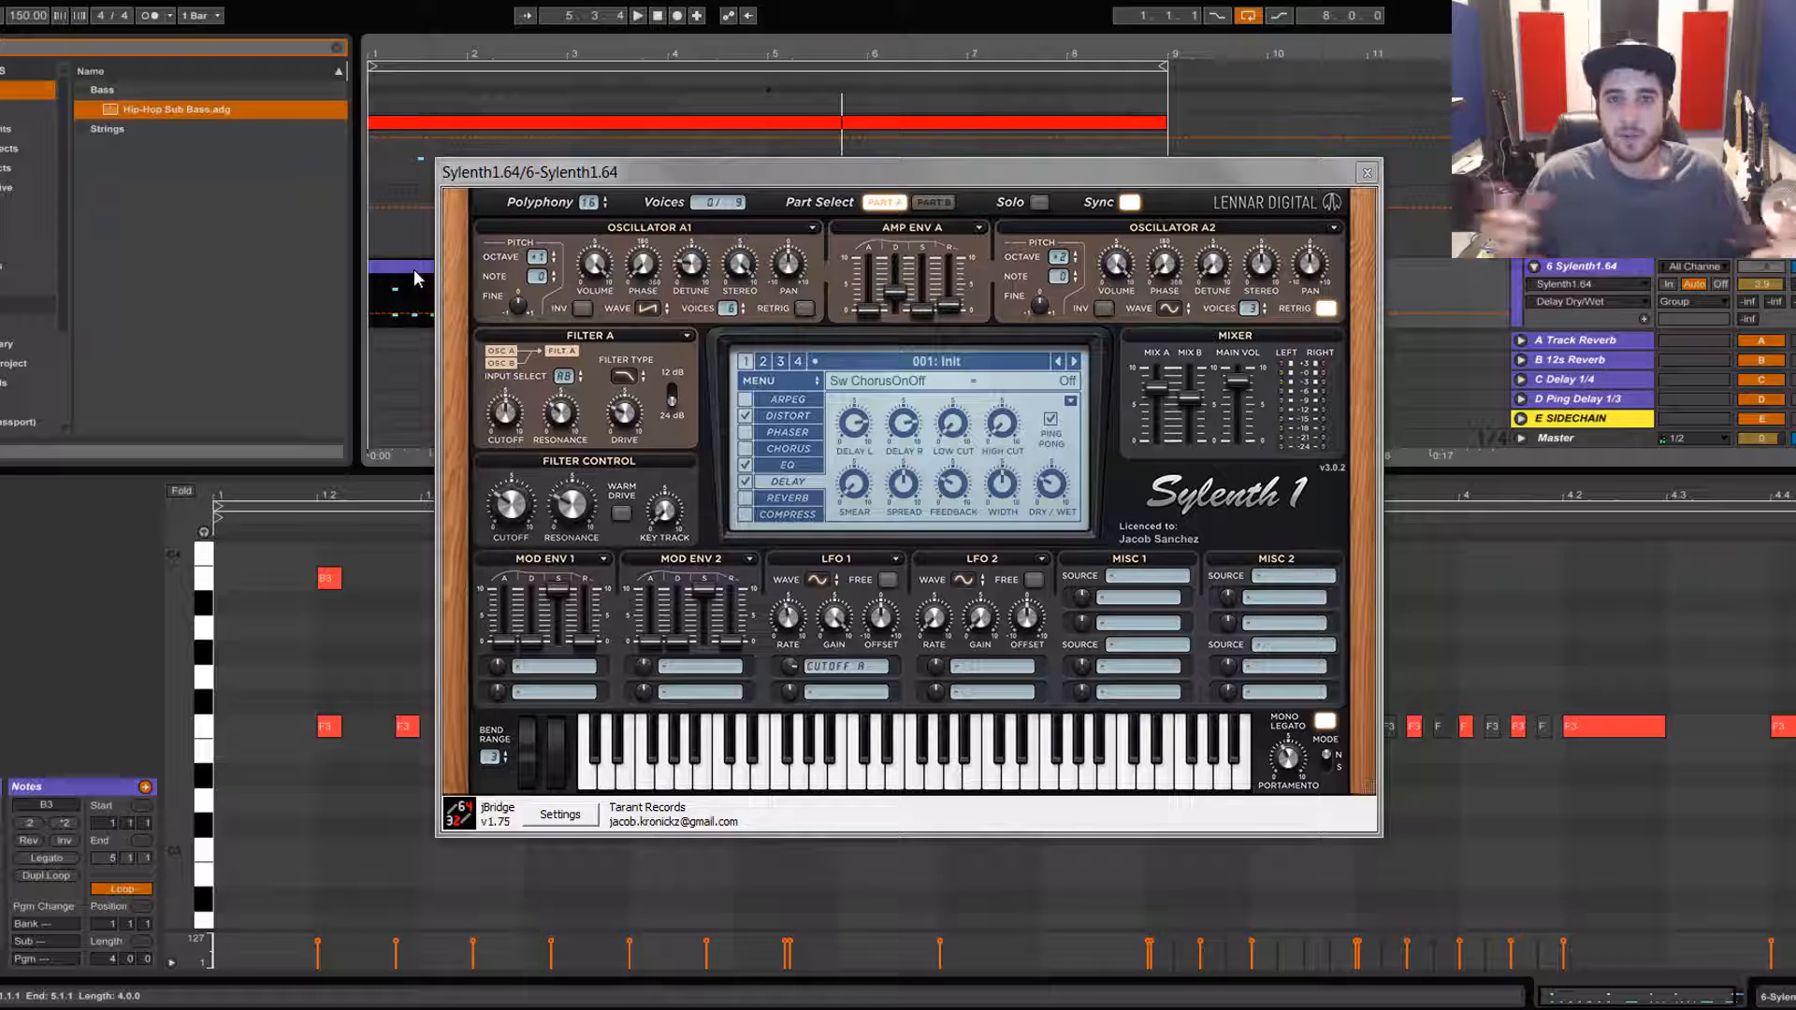
Step: Enable the reverb effect, open its page, and audition the clip
click(746, 499)
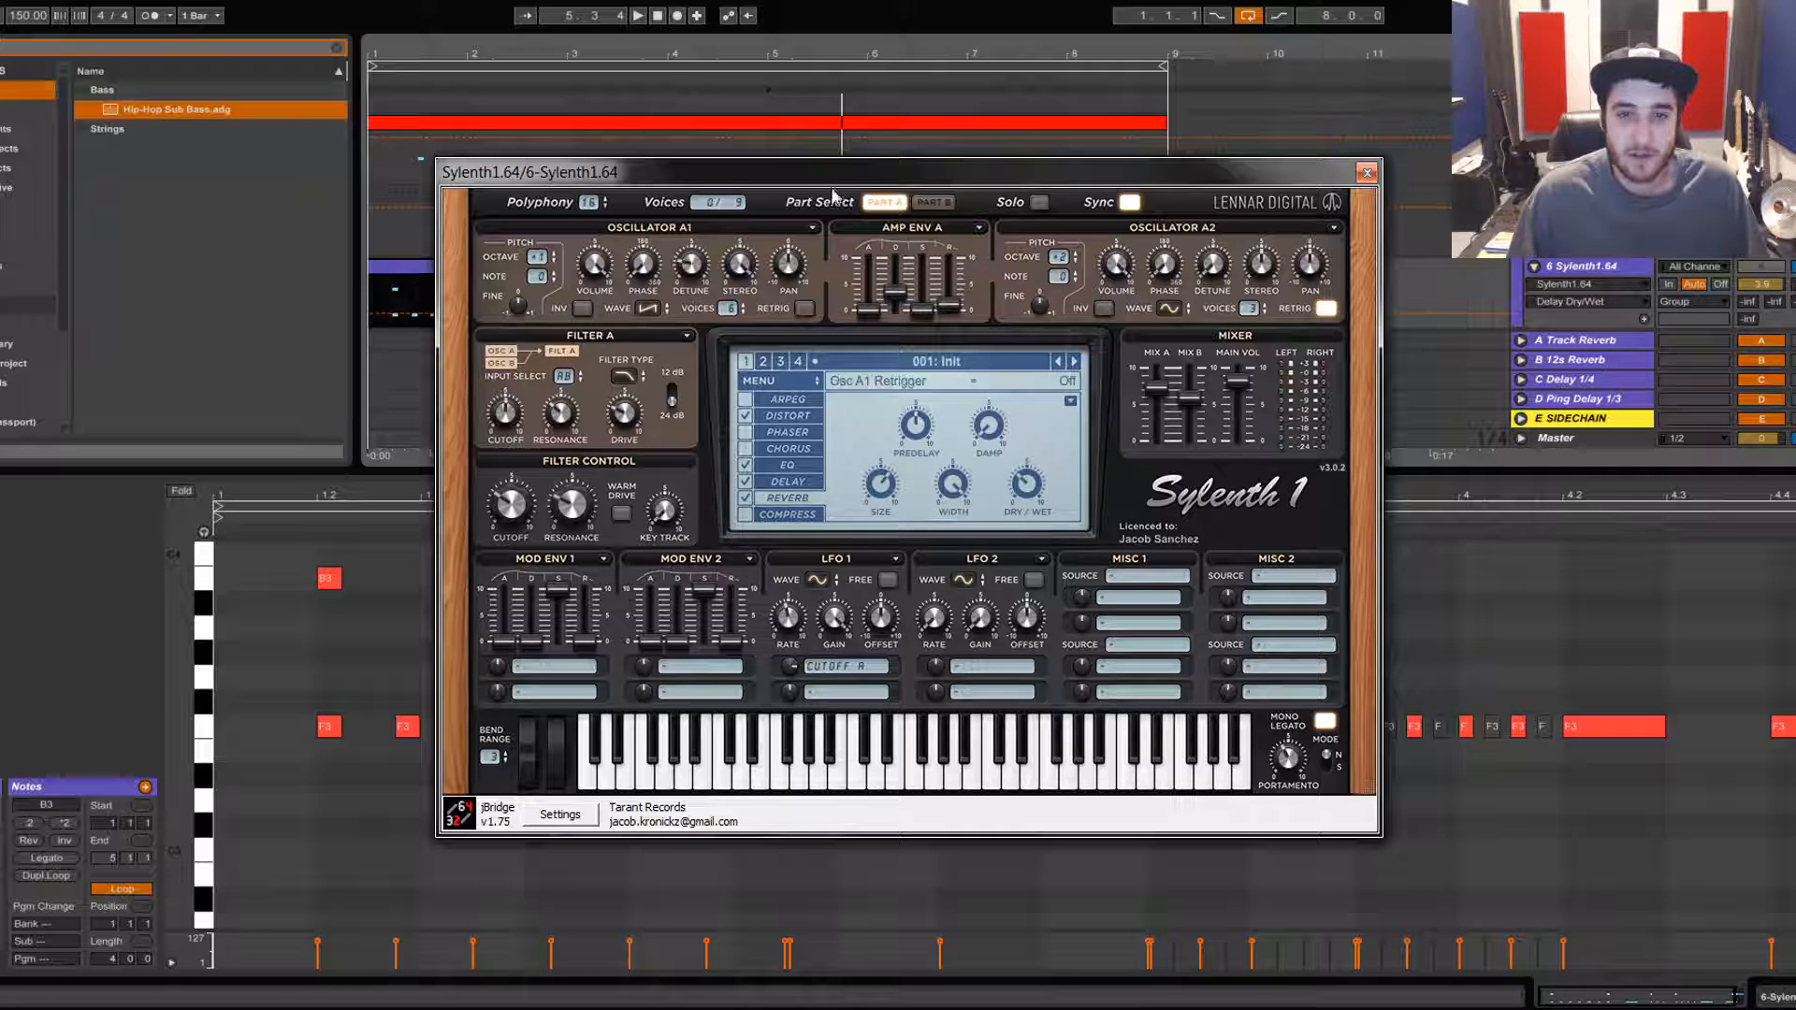
click(393, 298)
key(space)
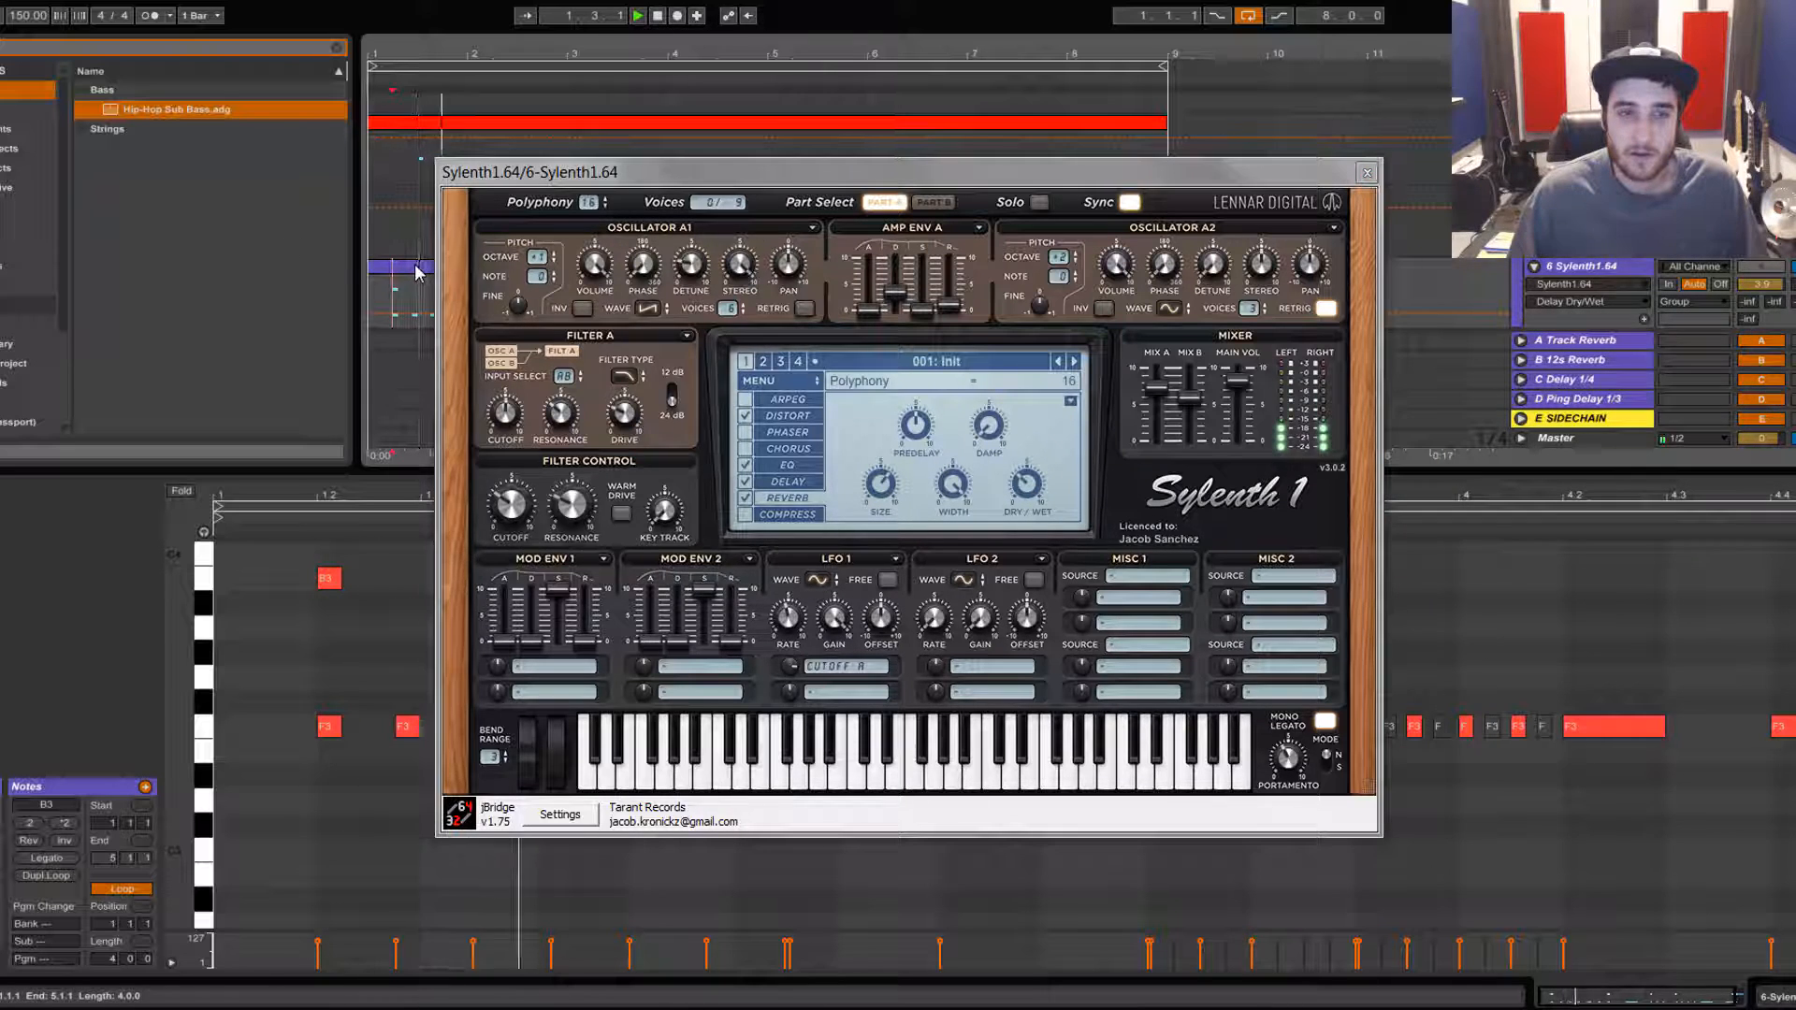
Step: Toggle the reverb effect off and back on to compare the sound, then stop playback
click(746, 500)
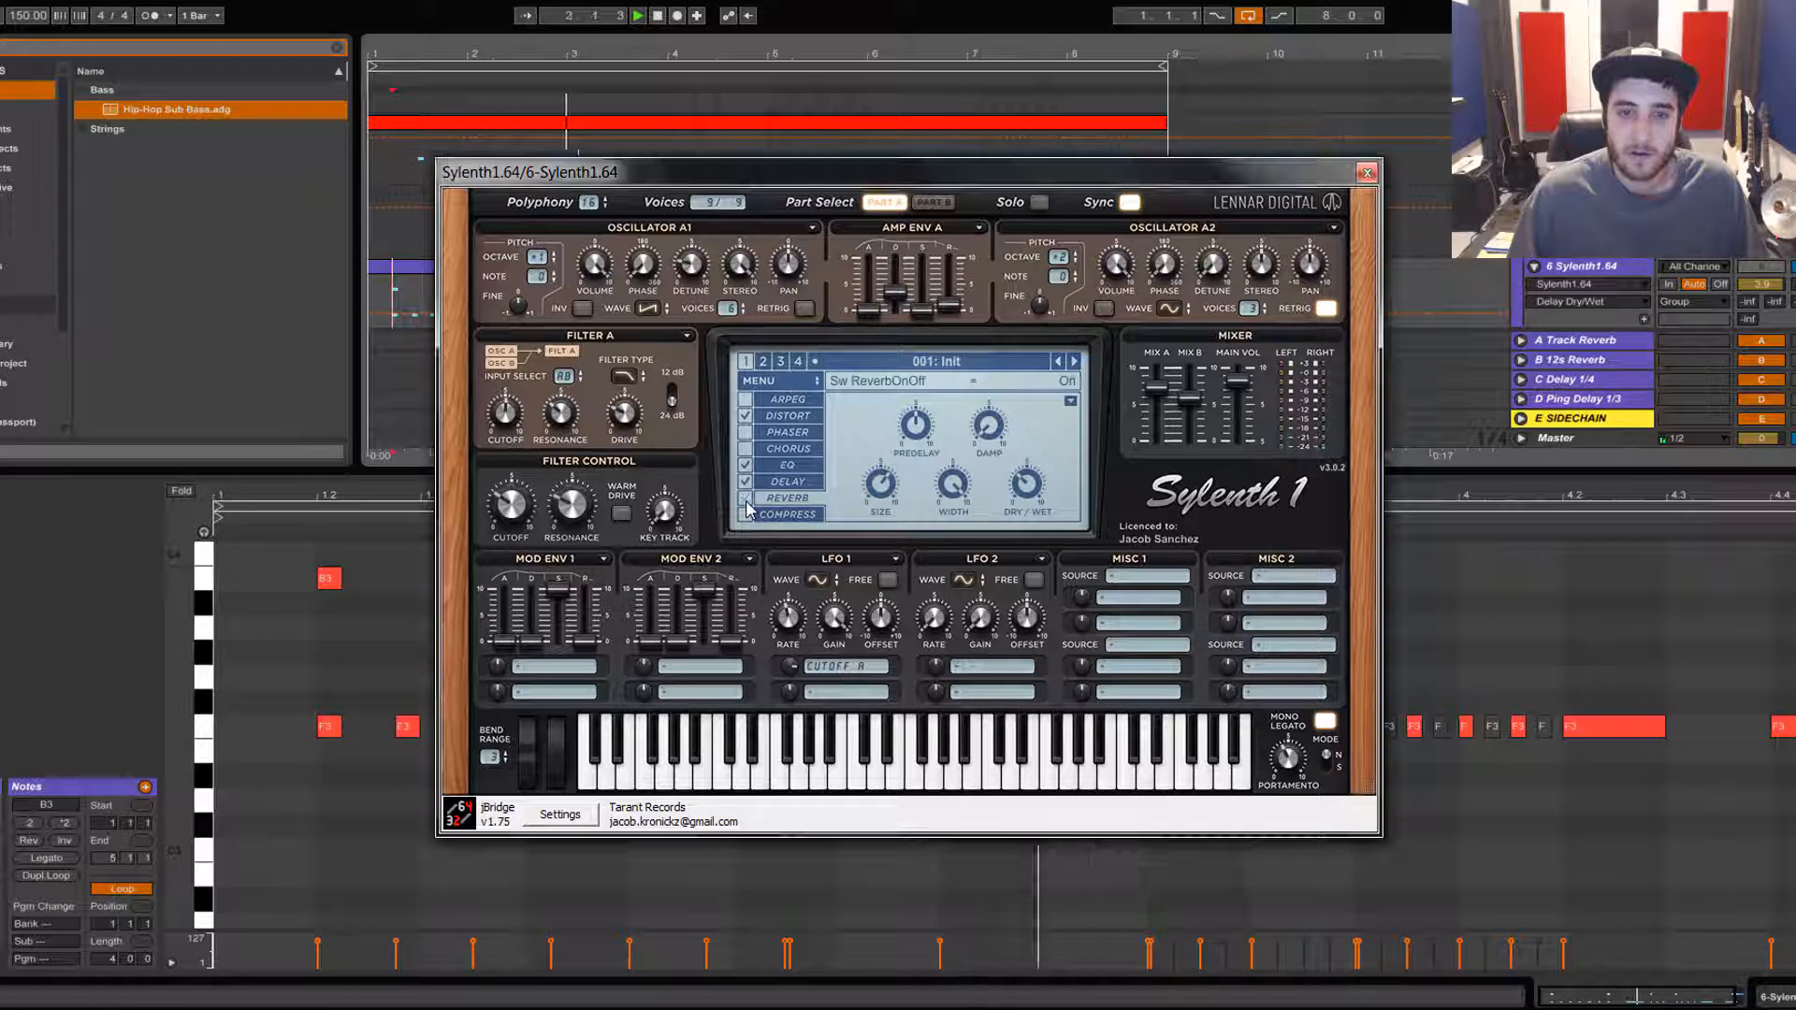
click(746, 500)
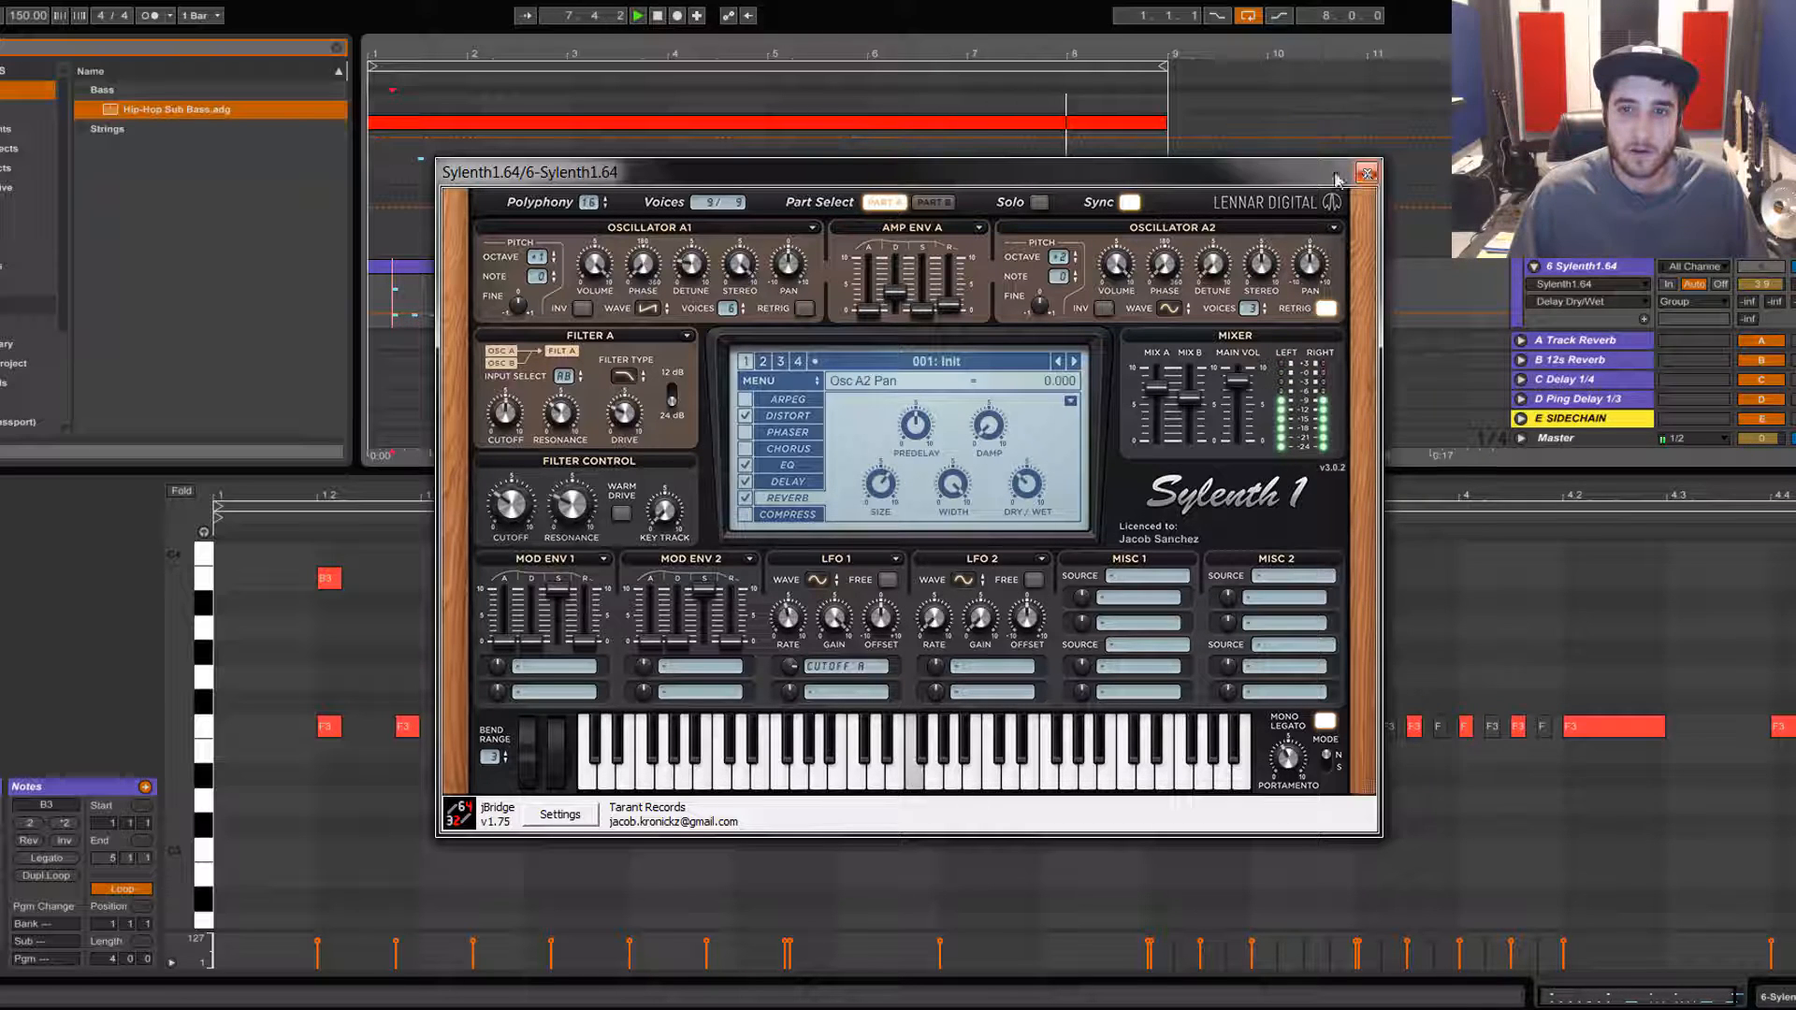
key(space)
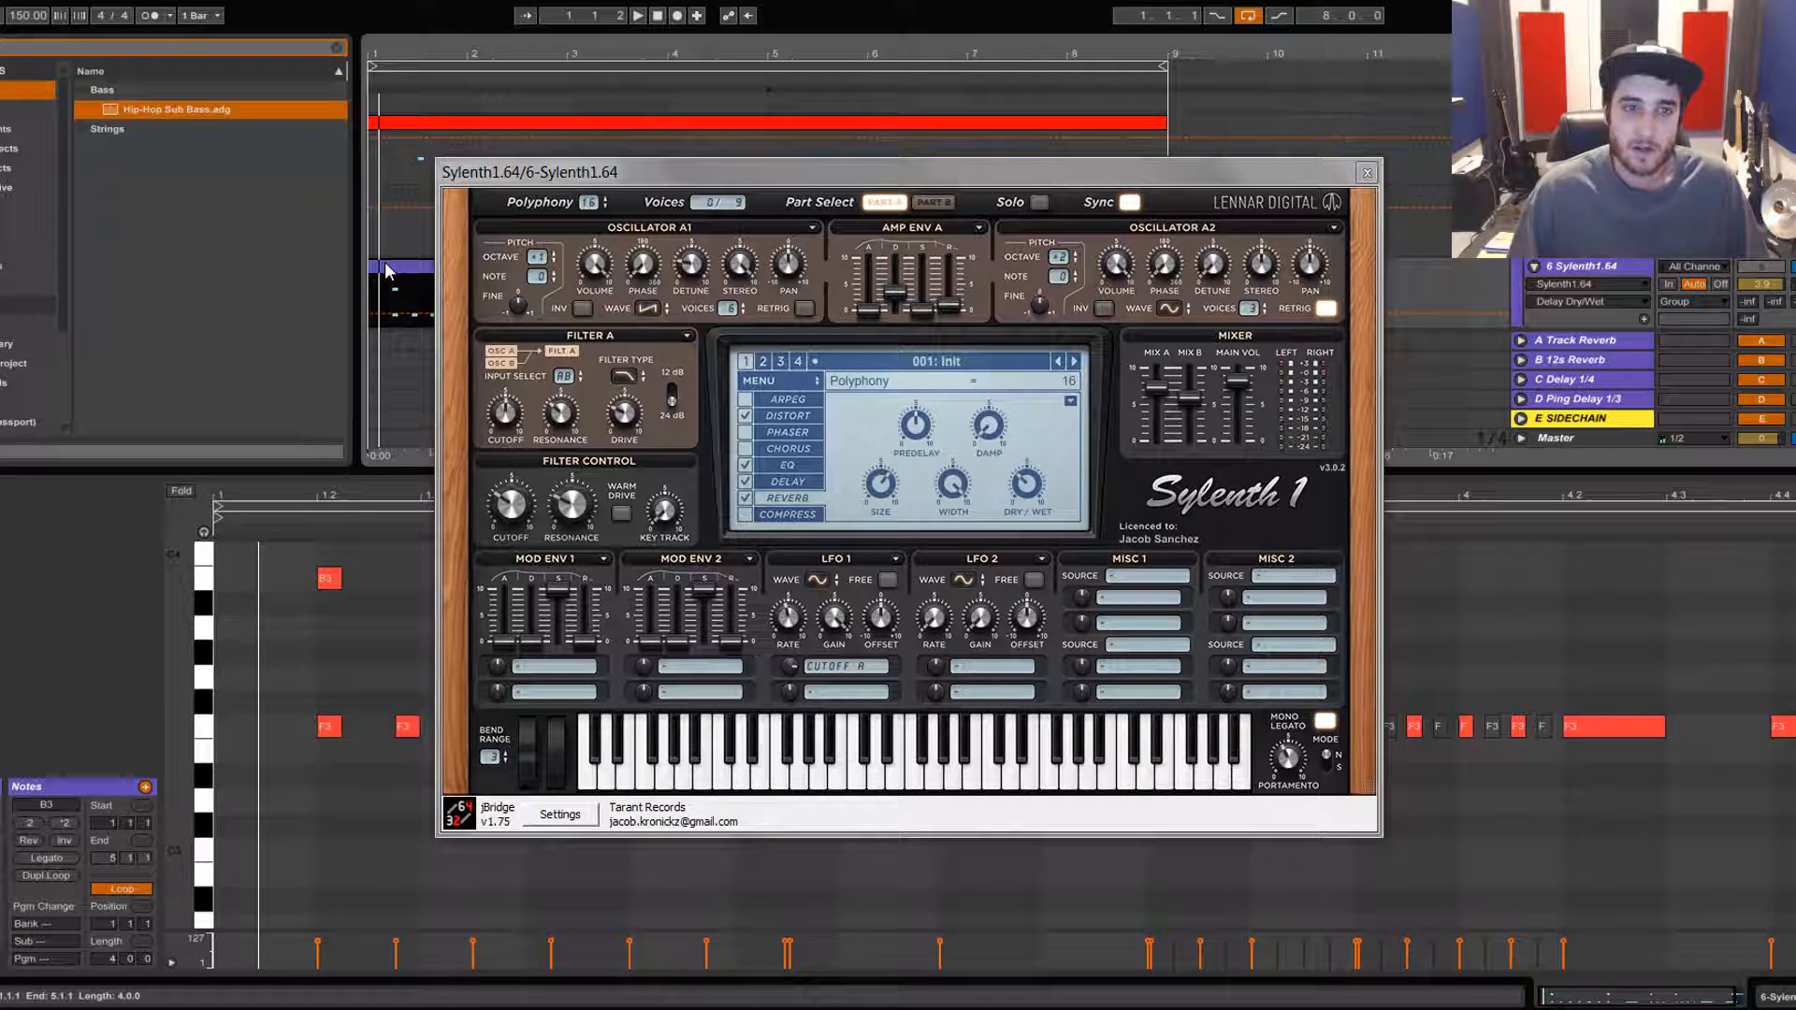